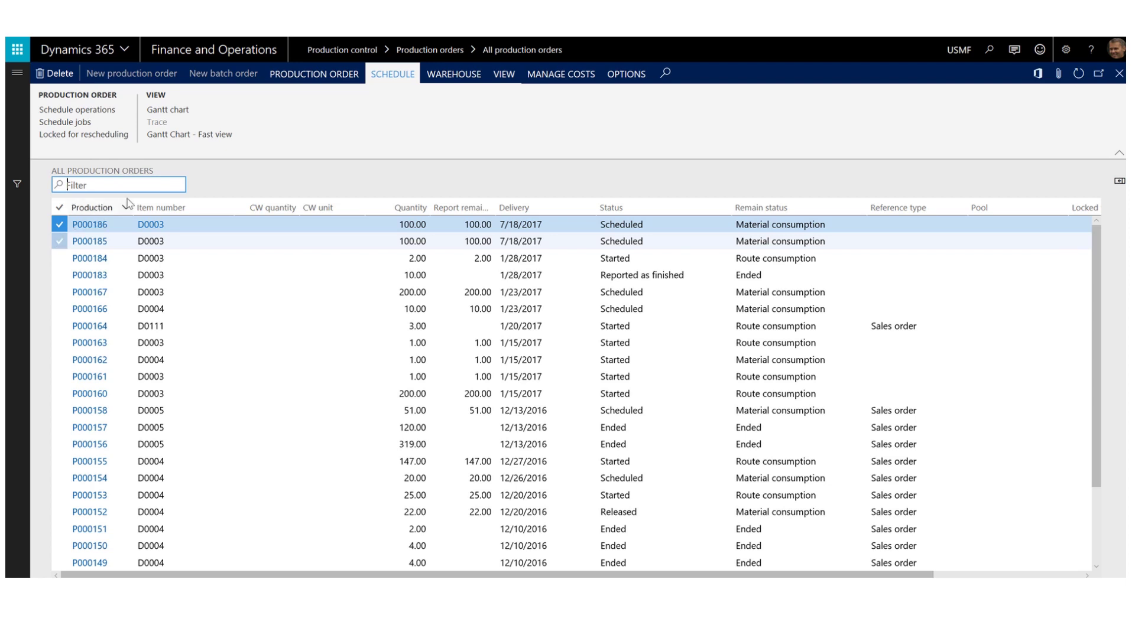
Open the Gantt chart for the selected production orders and show it in order view with all groups expanded.
left_click(178, 111)
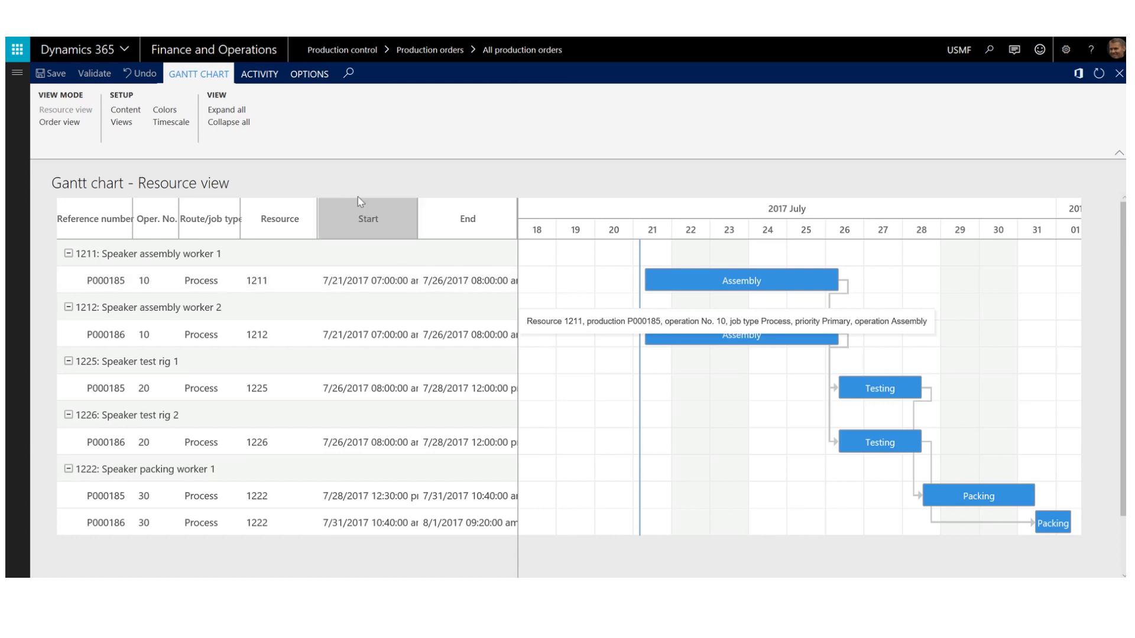
left_click(69, 126)
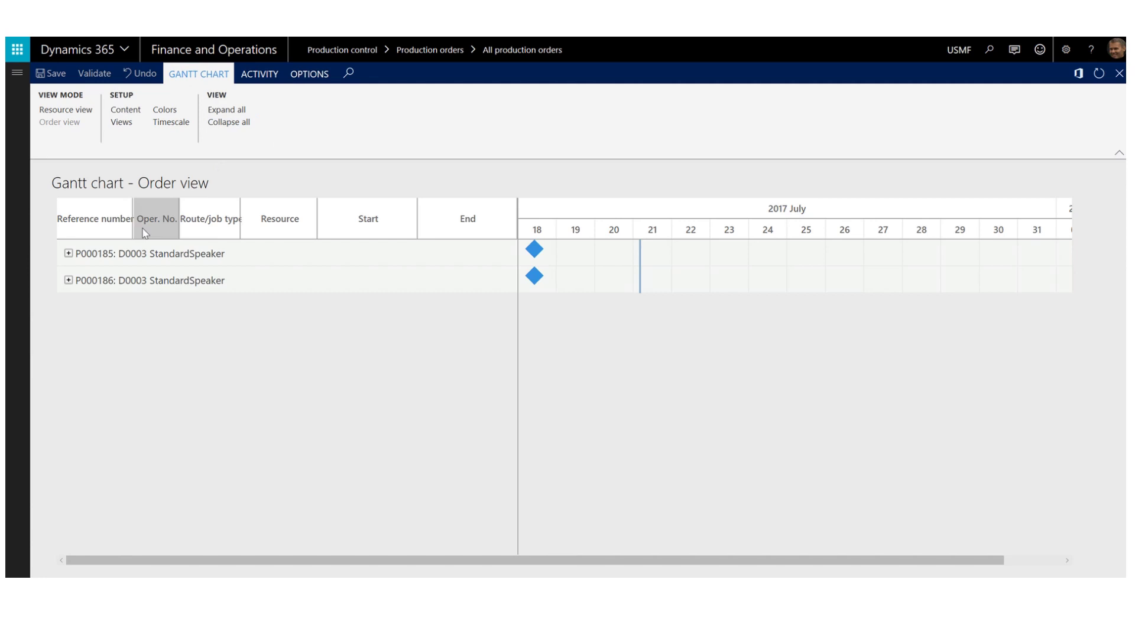
left_click(240, 112)
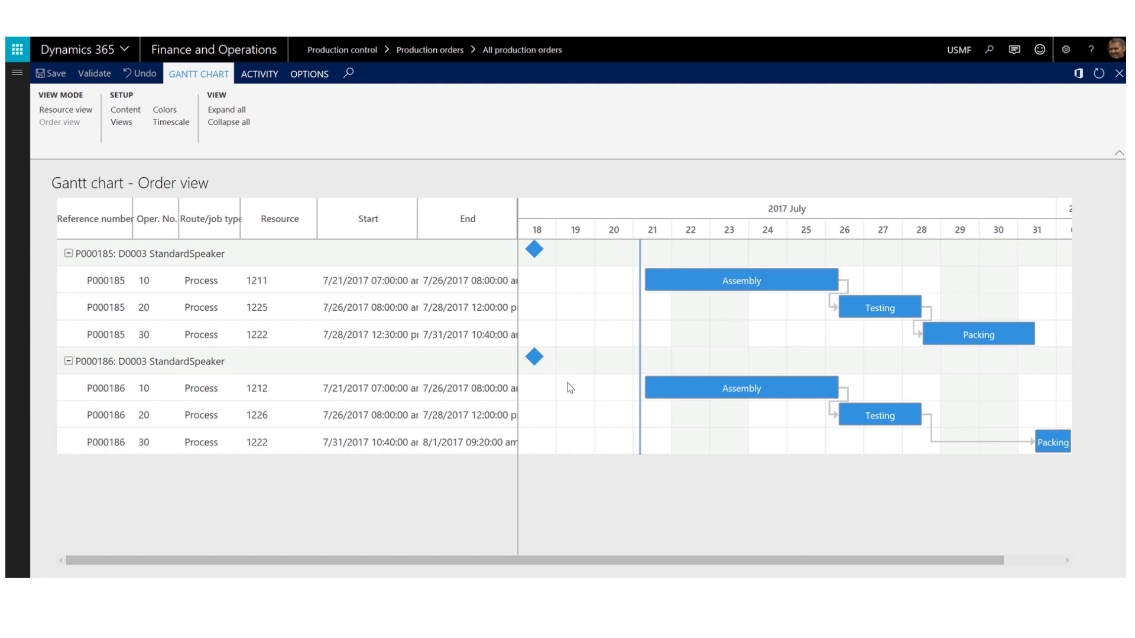
Return to the resource view and toggle the order highlight for the Assembly job on resource 1211.
left_click(88, 112)
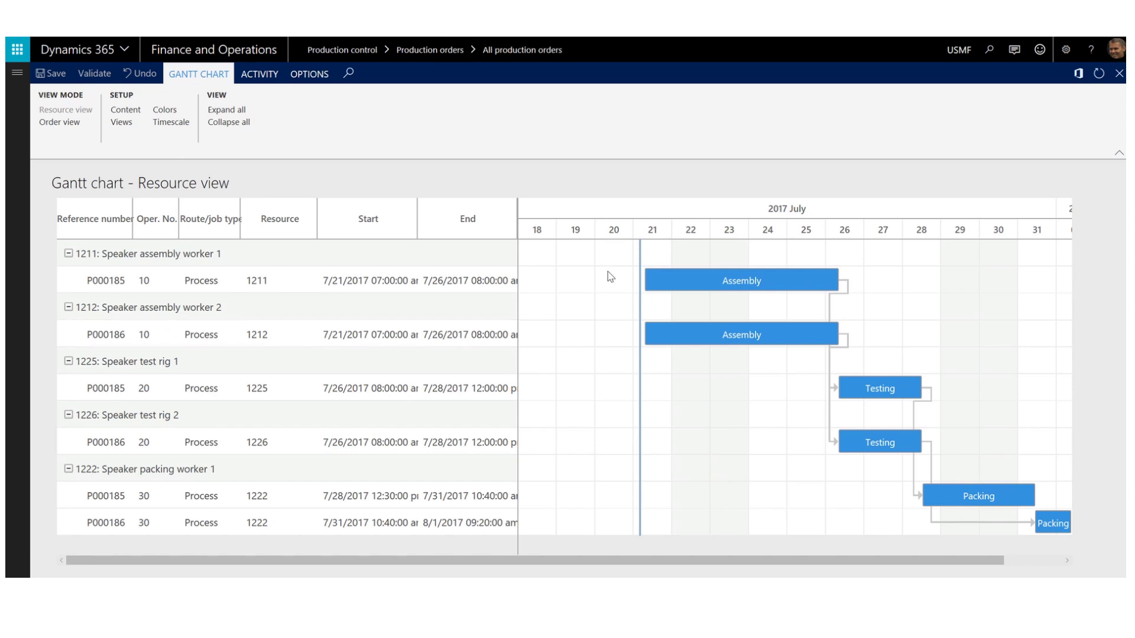
left_click(278, 77)
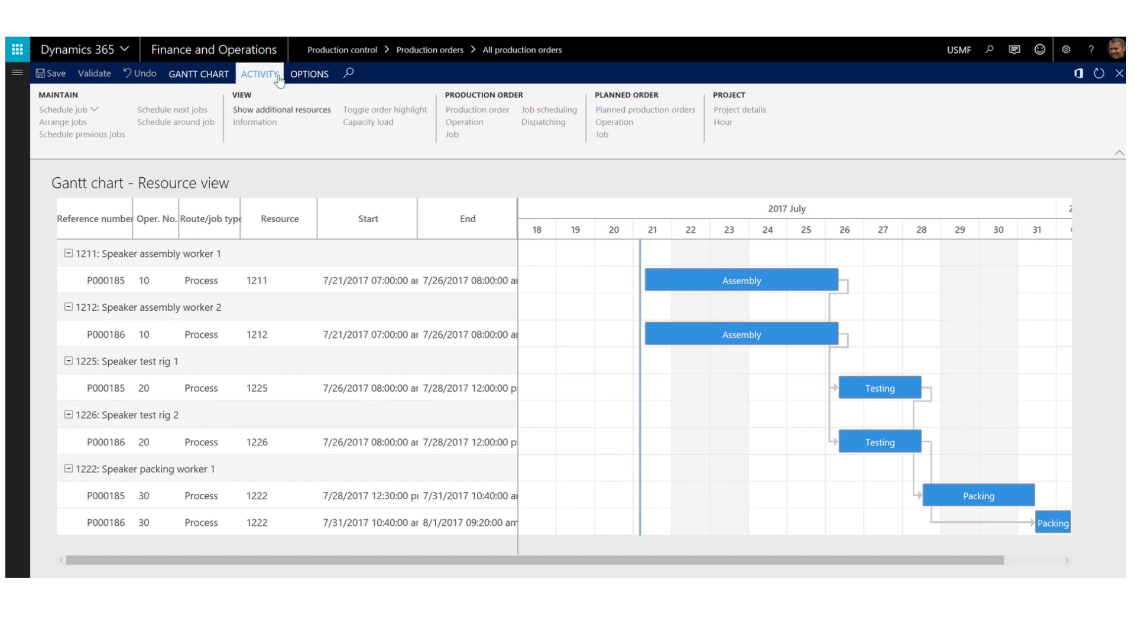
mouse_move(683, 288)
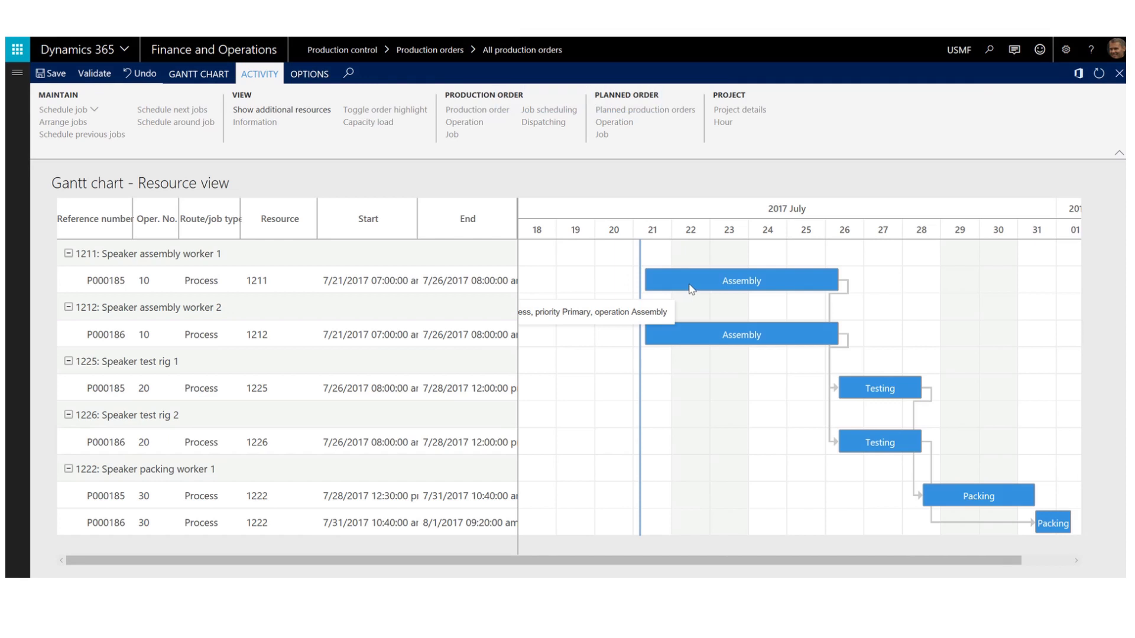
left_click(684, 288)
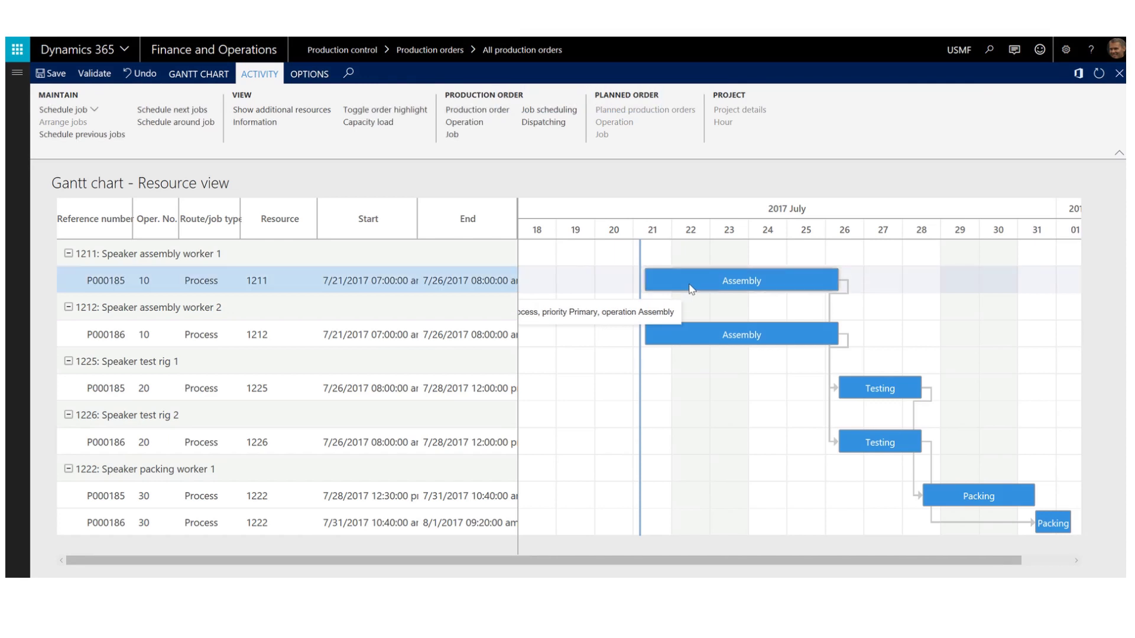
left_click(383, 112)
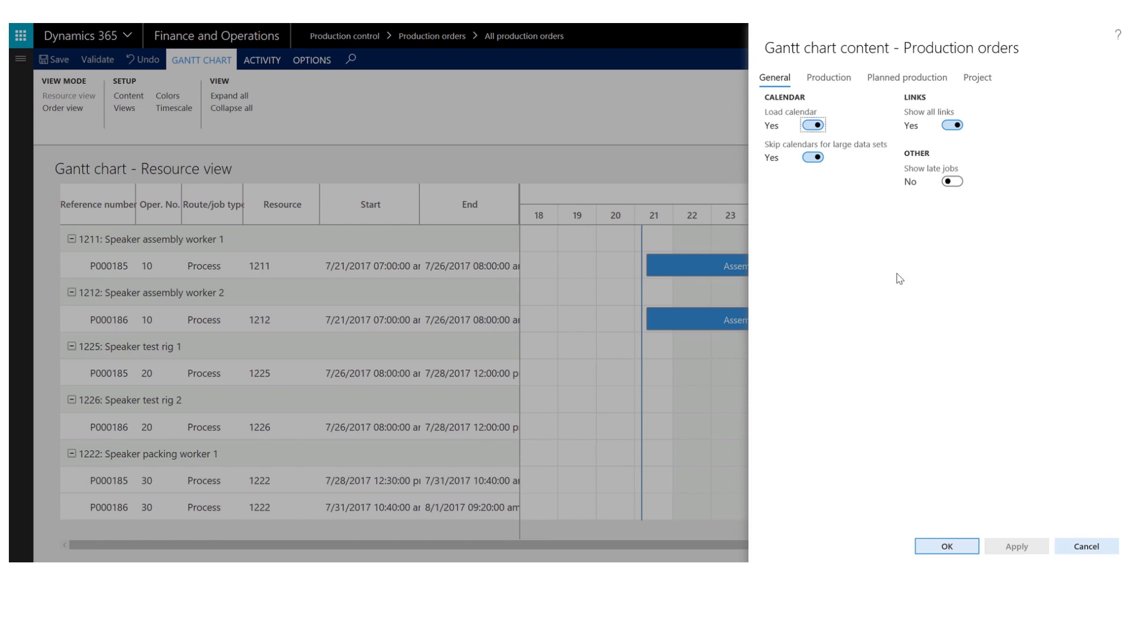
Turn on Show material availability in the production settings of the Gantt chart content.
left_click(832, 79)
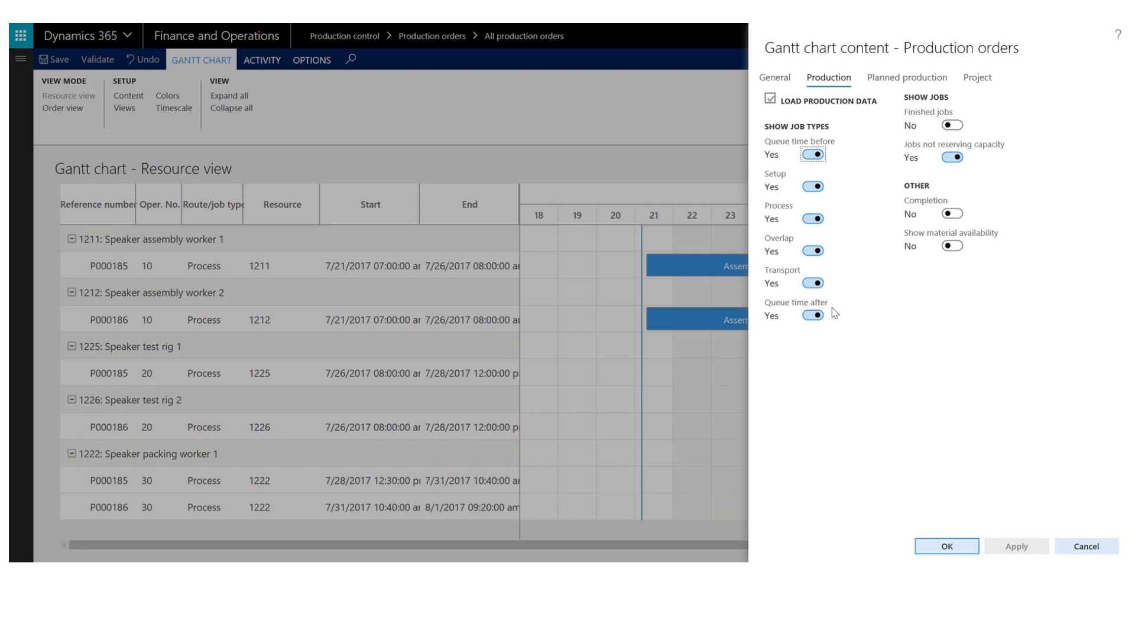
left_click(955, 250)
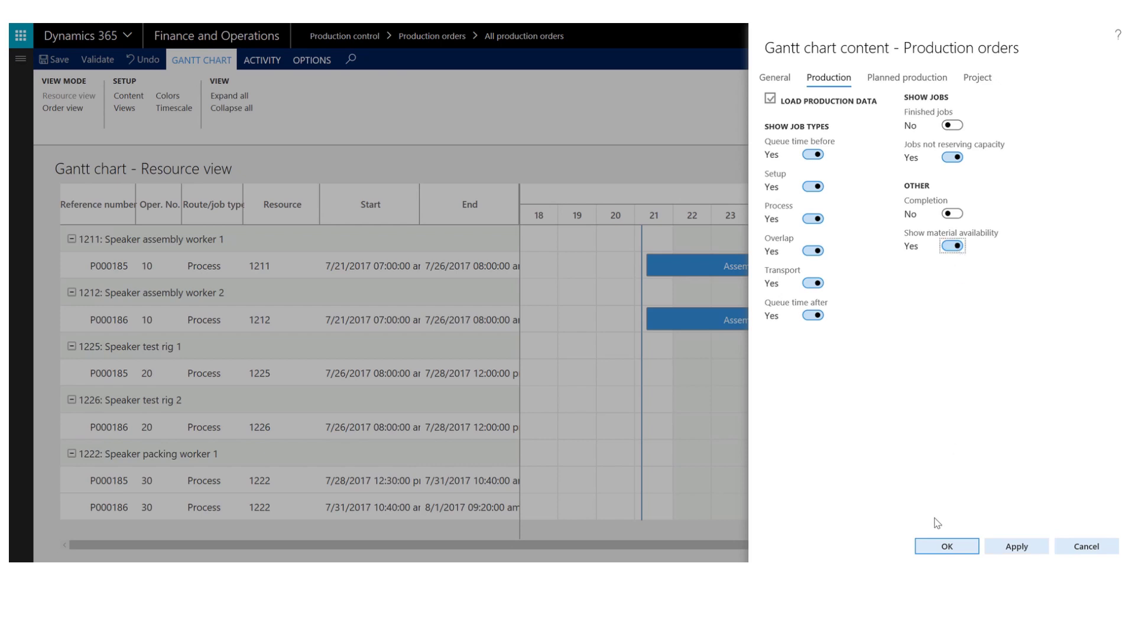
left_click(946, 549)
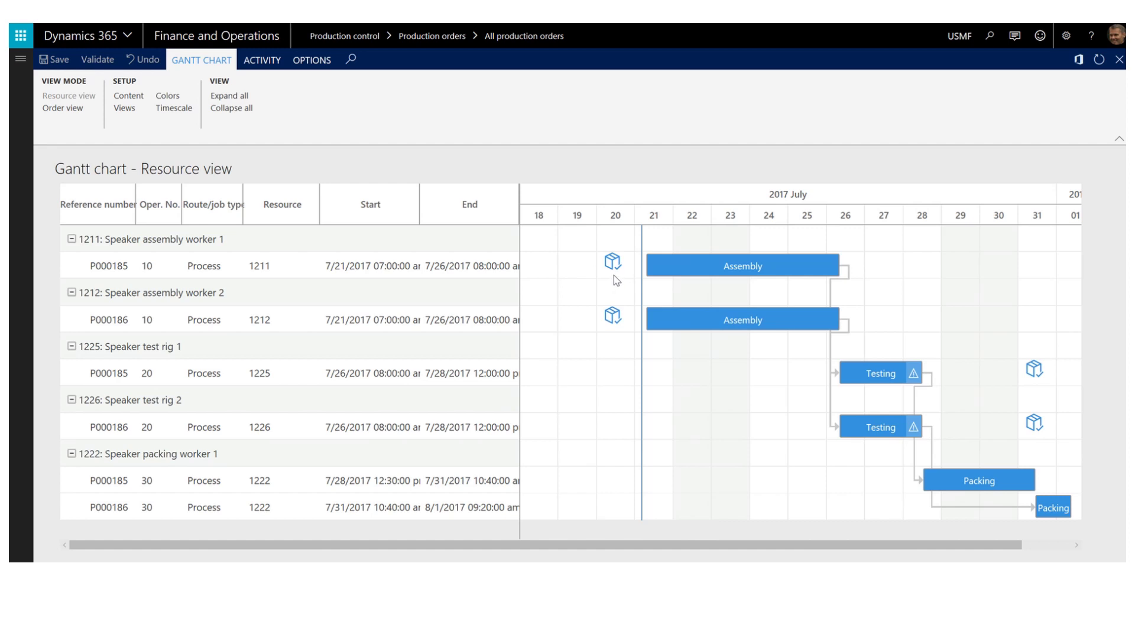
mouse_move(661, 333)
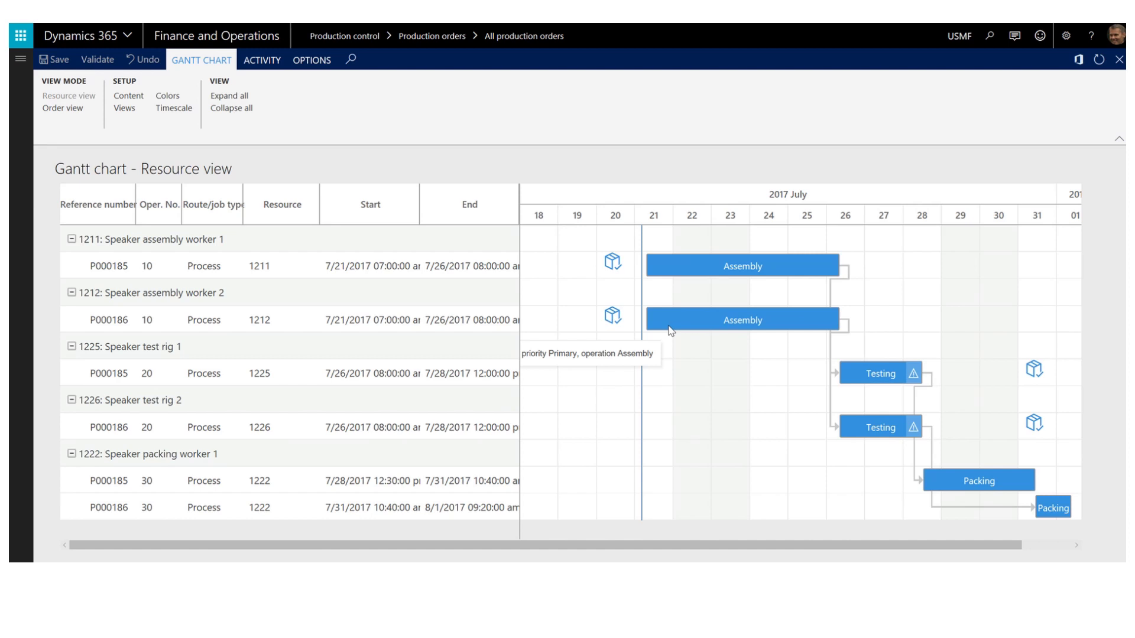
mouse_move(886, 372)
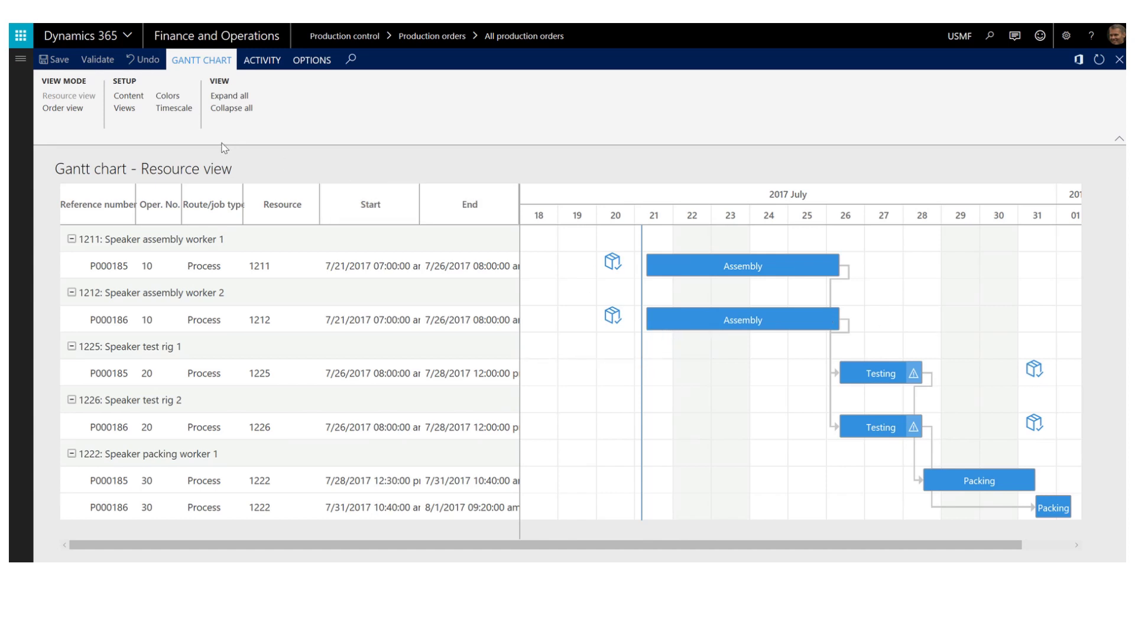
Turn on Show capacity bar for the Resource grouping level of the Gantt chart's resource view.
left_click(127, 110)
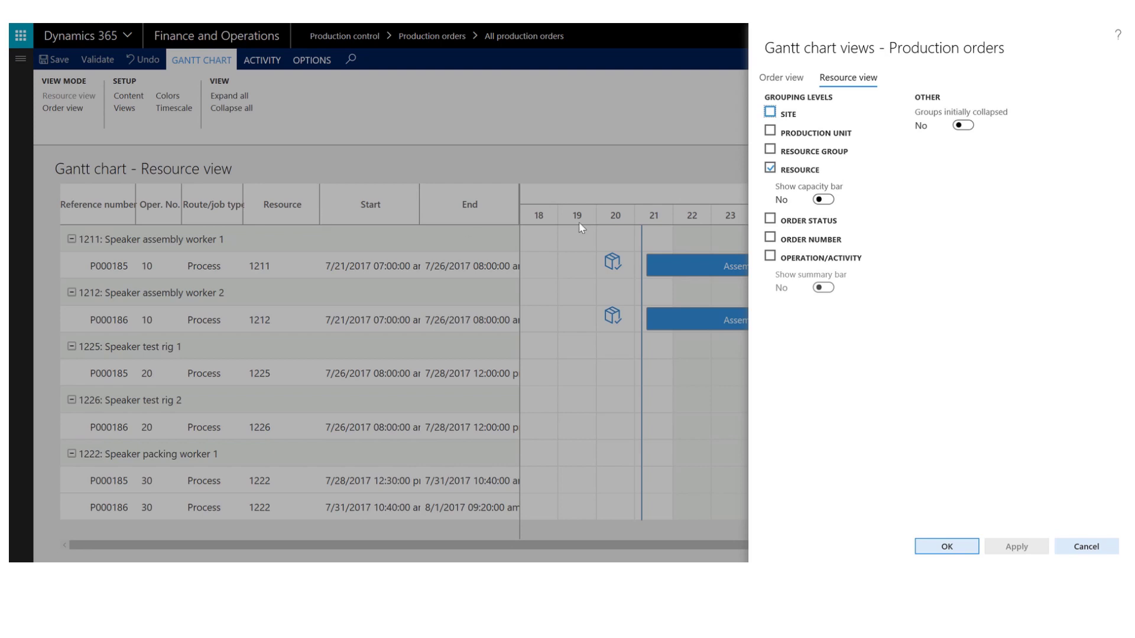
left_click(824, 200)
left_click(950, 548)
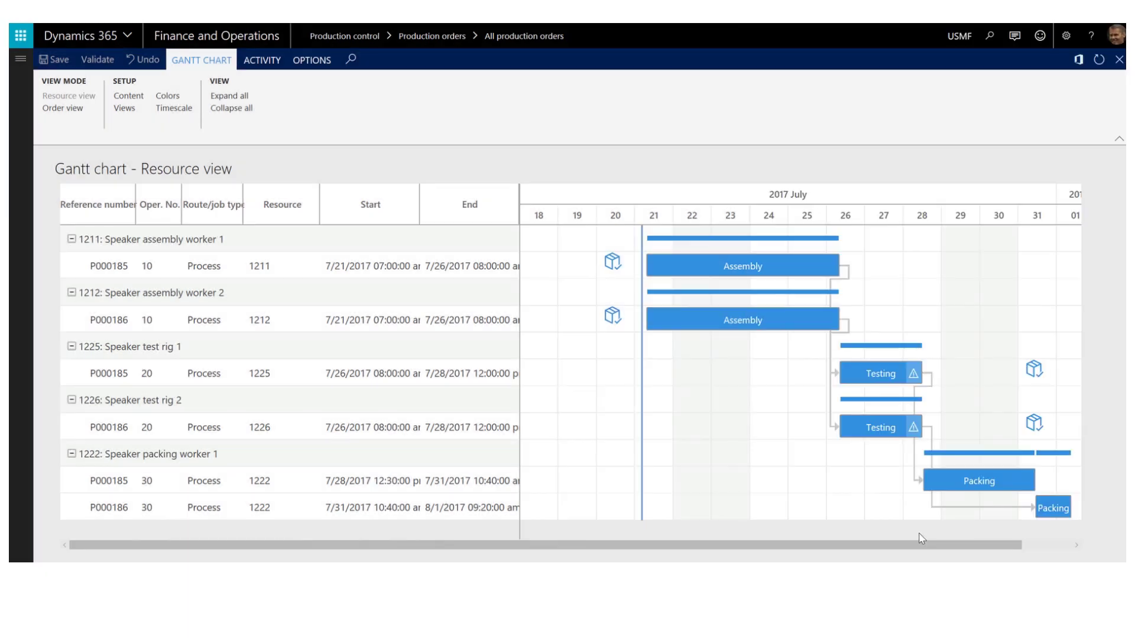
mouse_move(677, 258)
Keep Days as the Gantt chart's minor time scale and set the interval's To date to 8/30/2017.
left_click(188, 110)
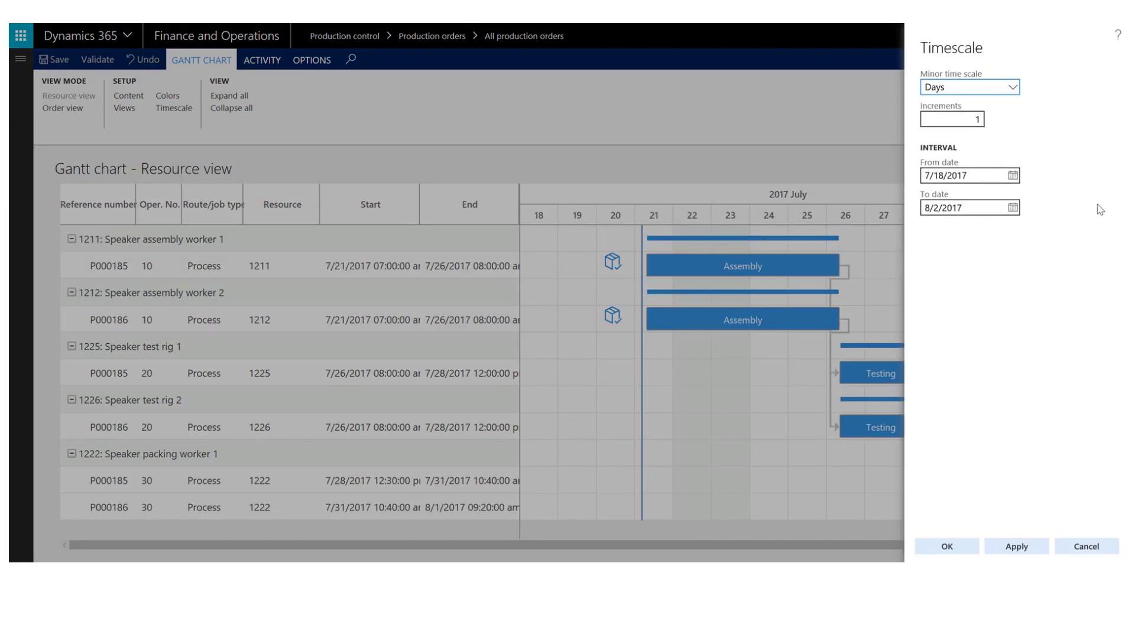
left_click(1012, 88)
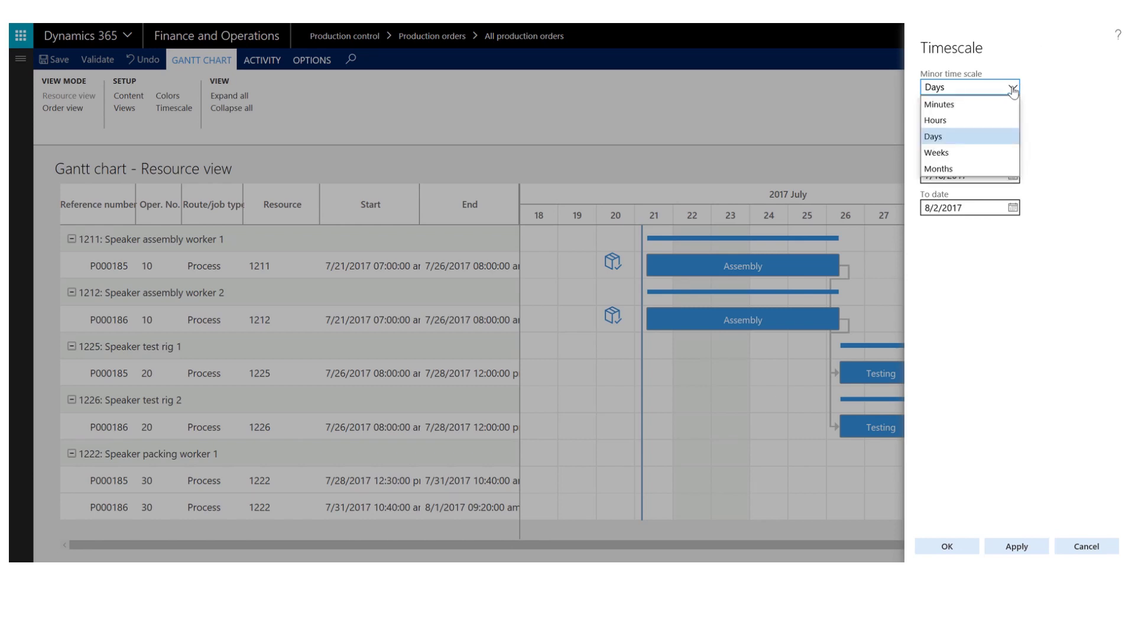
left_click(979, 139)
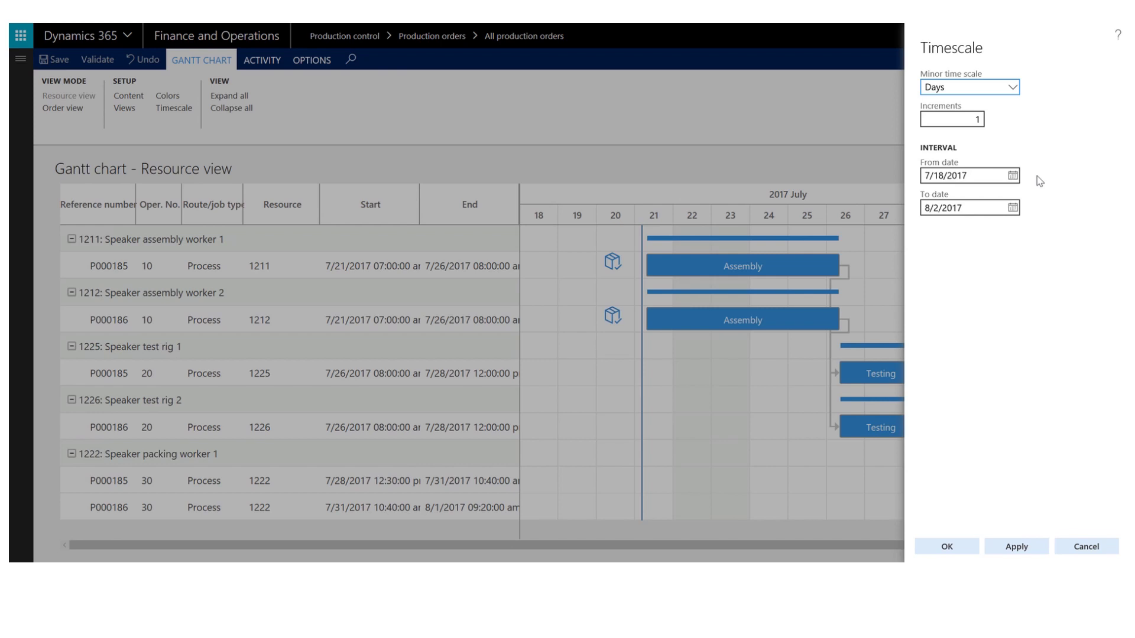
left_click(1013, 208)
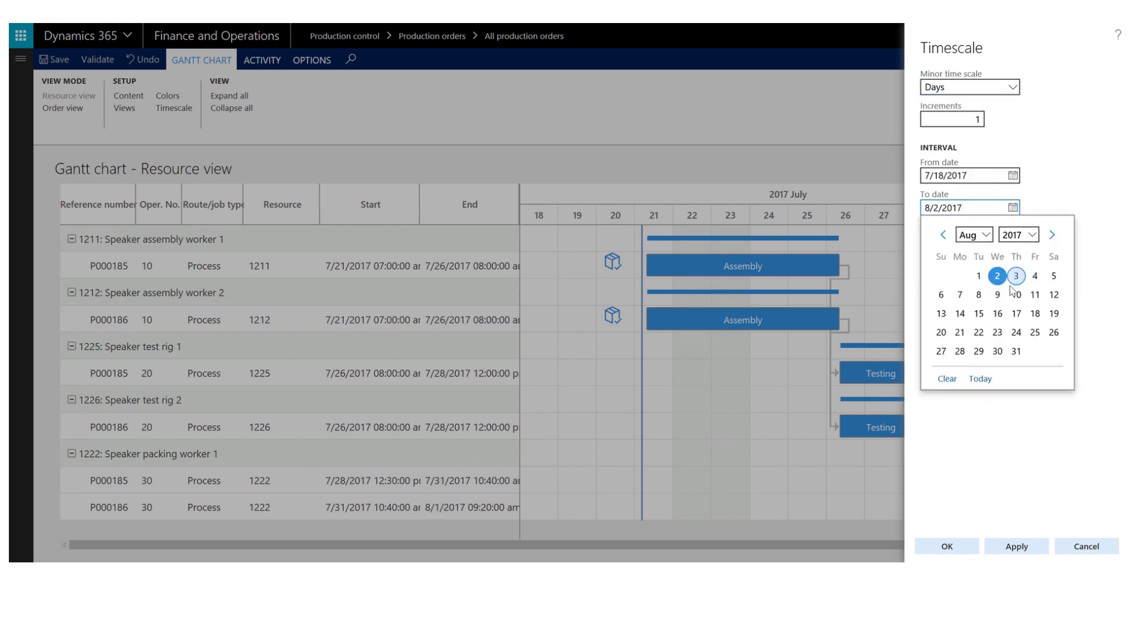
left_click(998, 352)
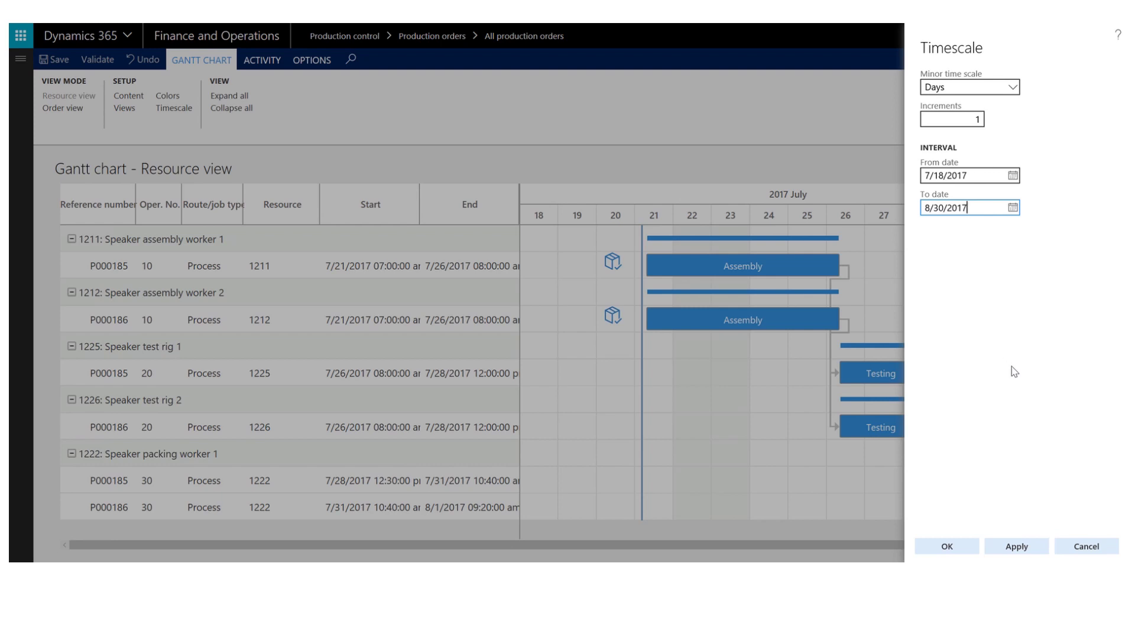
left_click(963, 547)
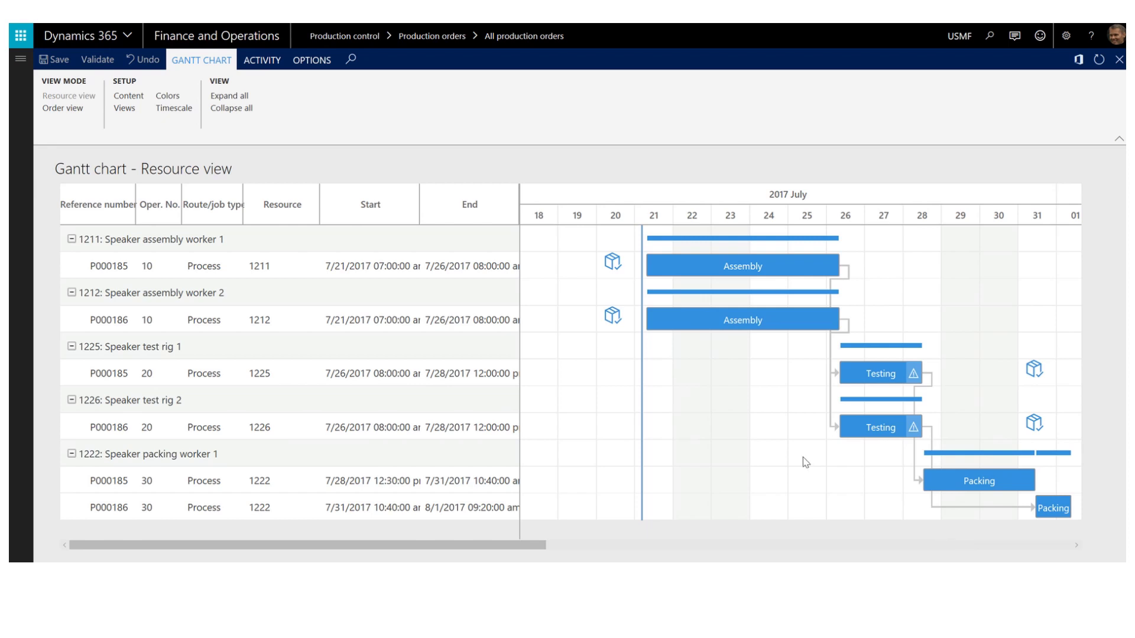
mouse_move(528, 551)
left_mouse_down()
mouse_move(699, 548)
mouse_move(546, 543)
left_mouse_up()
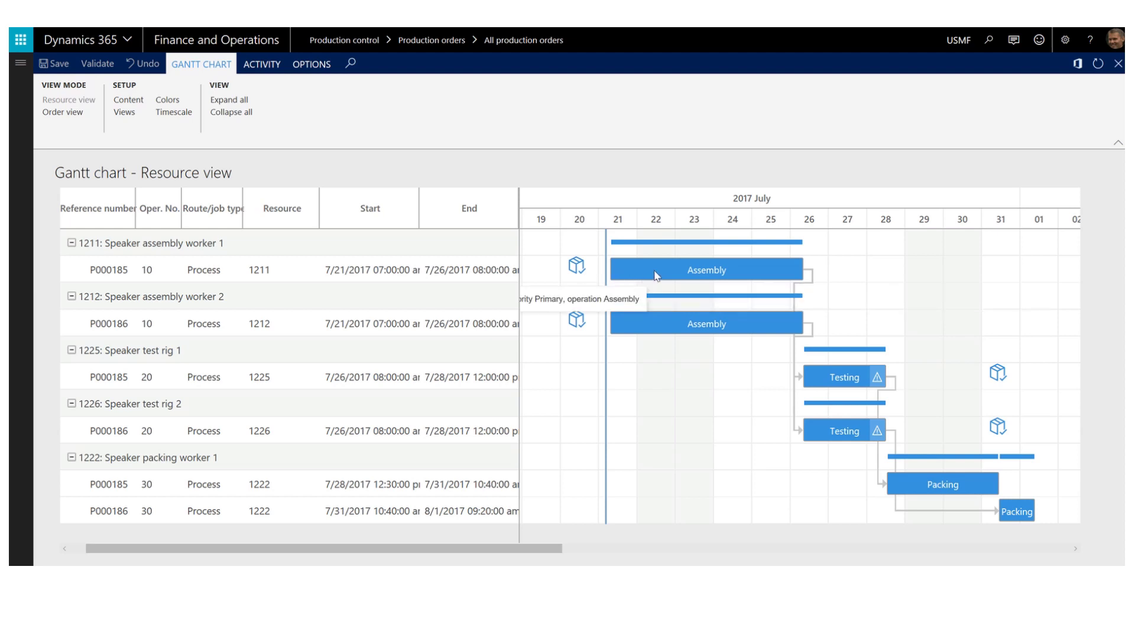
Highlight all jobs that belong to the same order as the Assembly job on resource 1211.
left_click(626, 272)
left_click(260, 64)
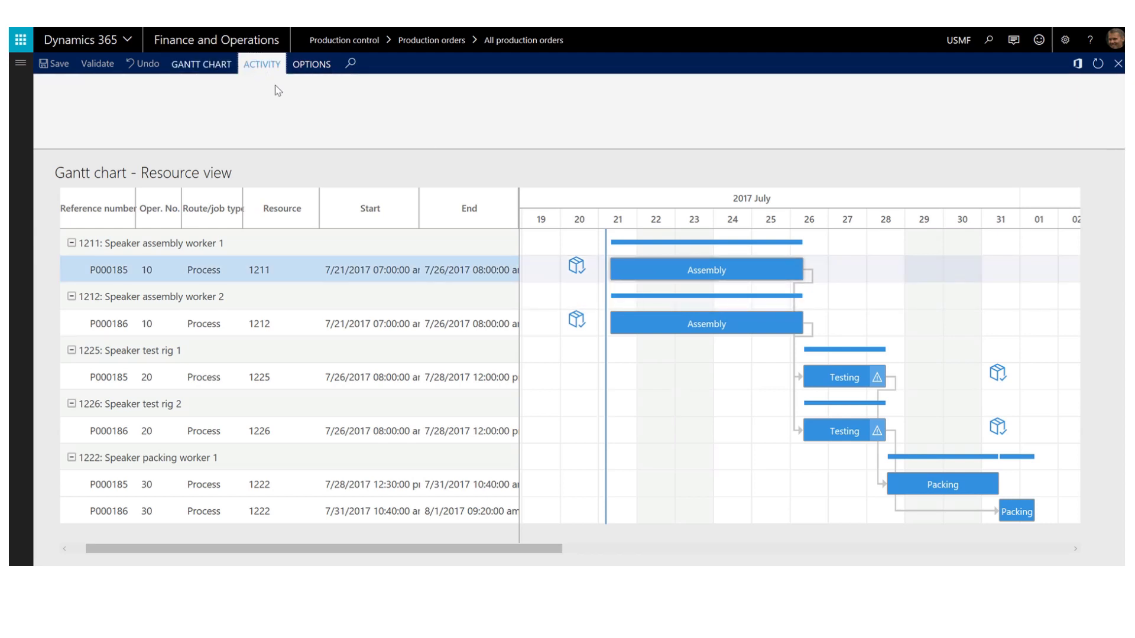
left_click(353, 103)
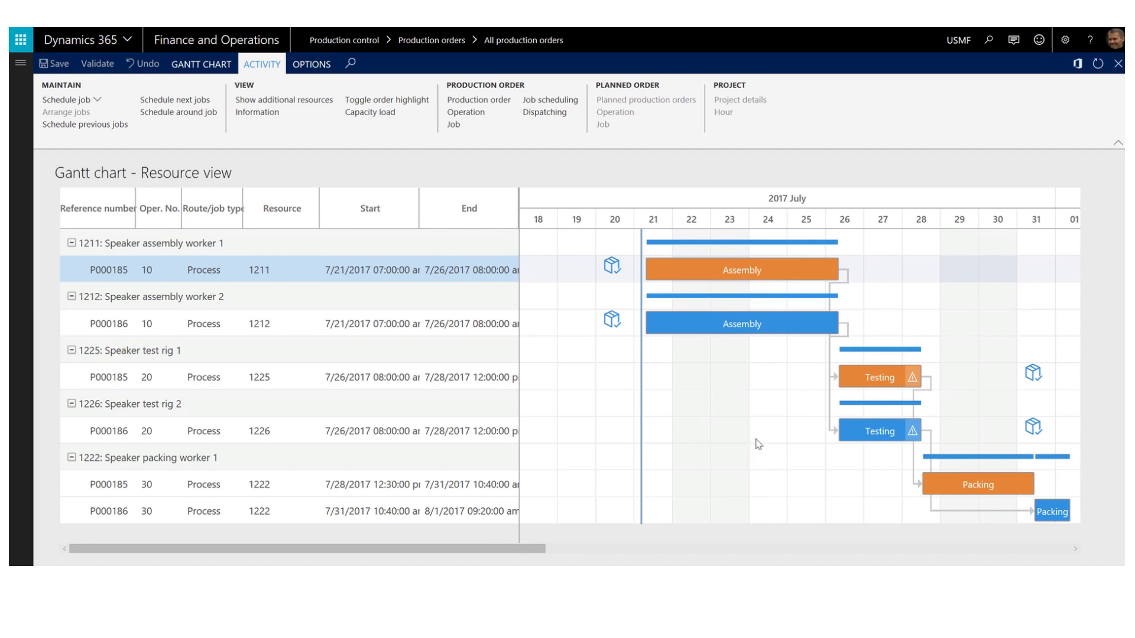
Try moving the highlighted Testing job on resource 1225 along the timeline to start on 7/31/2017, and undo the move.
mouse_move(860, 392)
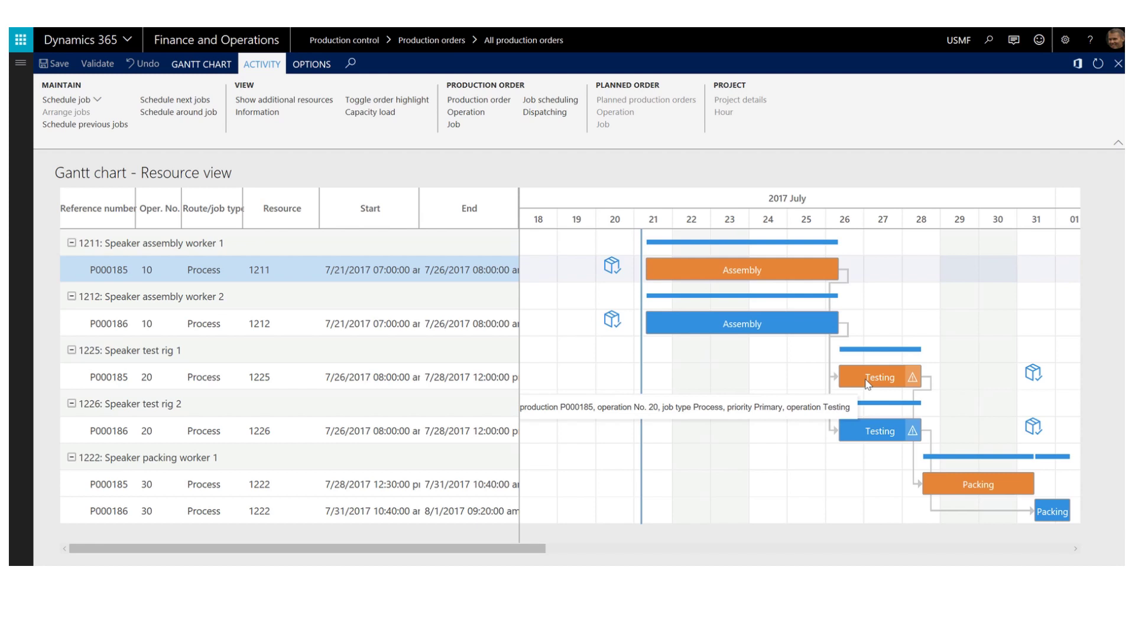
left_click(867, 383)
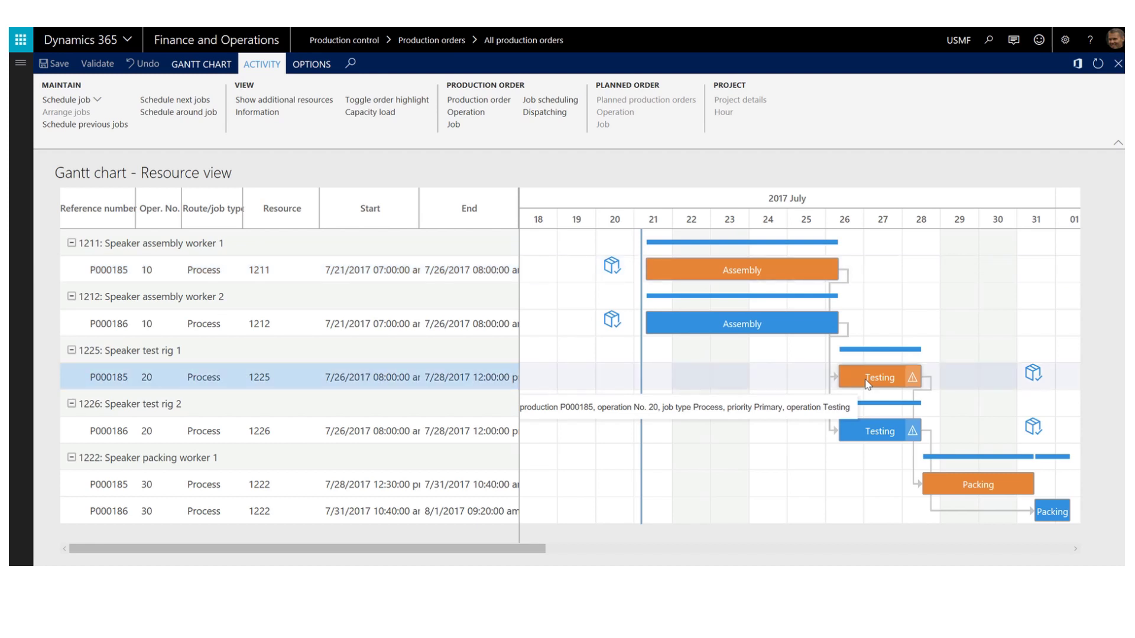
left_click_drag(868, 384, 1065, 375)
left_click_drag(535, 548, 628, 548)
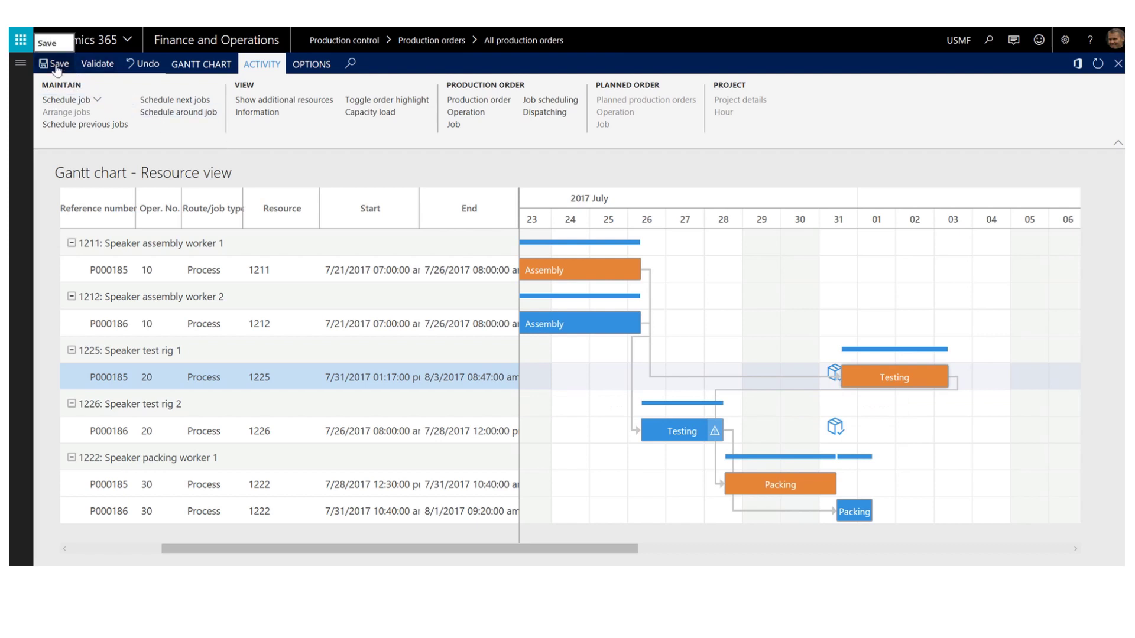
left_click(146, 69)
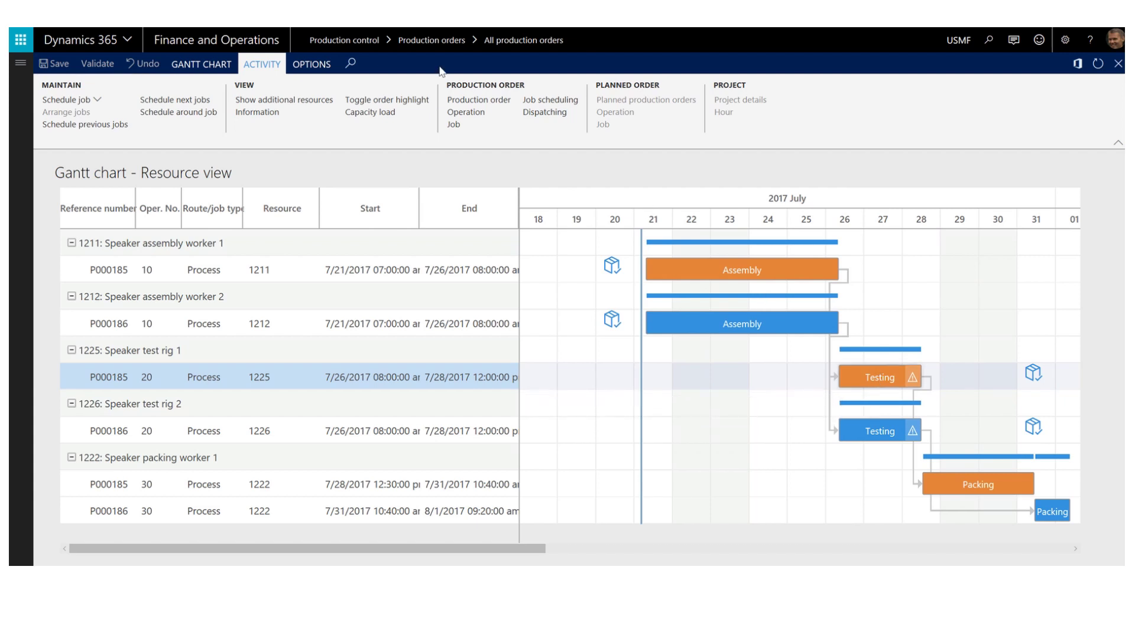
Schedule the Testing job on resource 1225 forward from its material availability date, and undo the rescheduling.
left_click(83, 99)
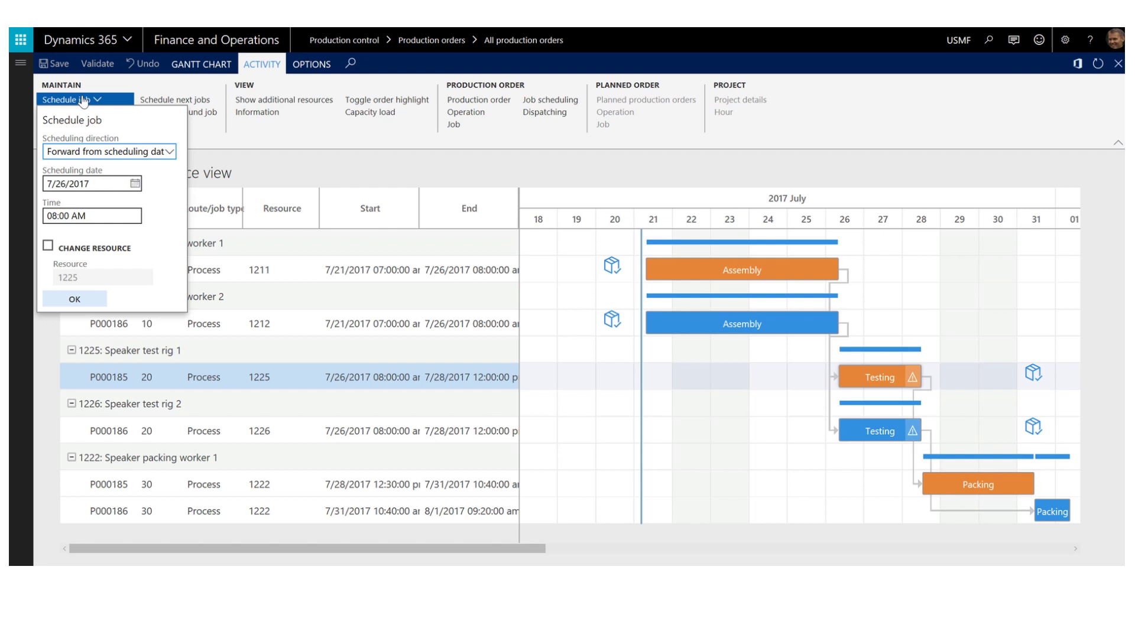
left_click(171, 152)
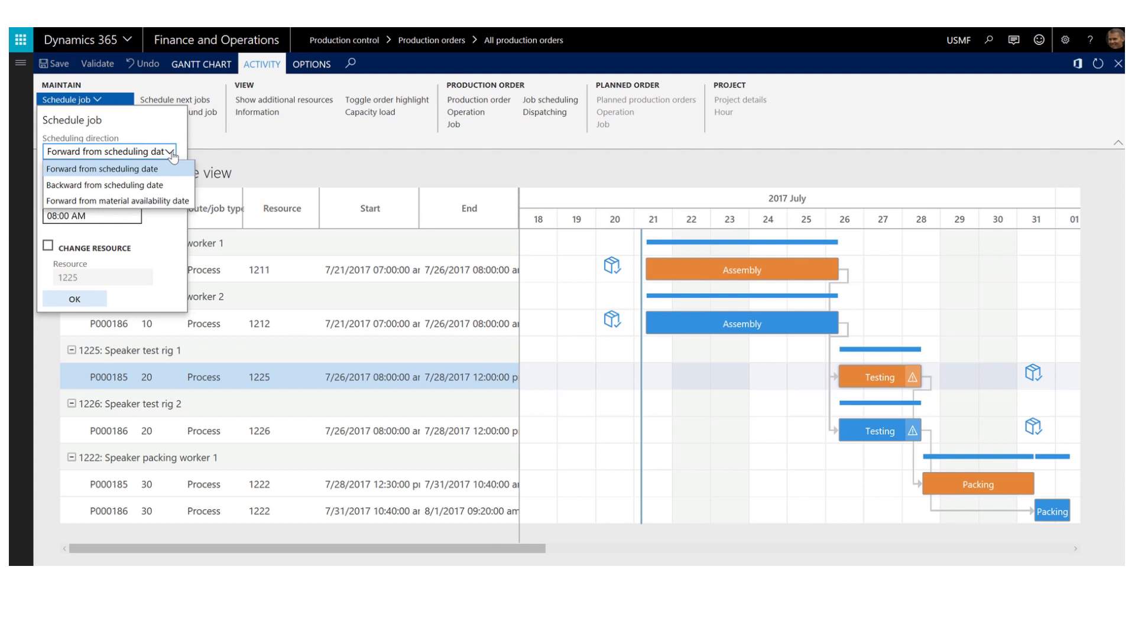
left_click(142, 202)
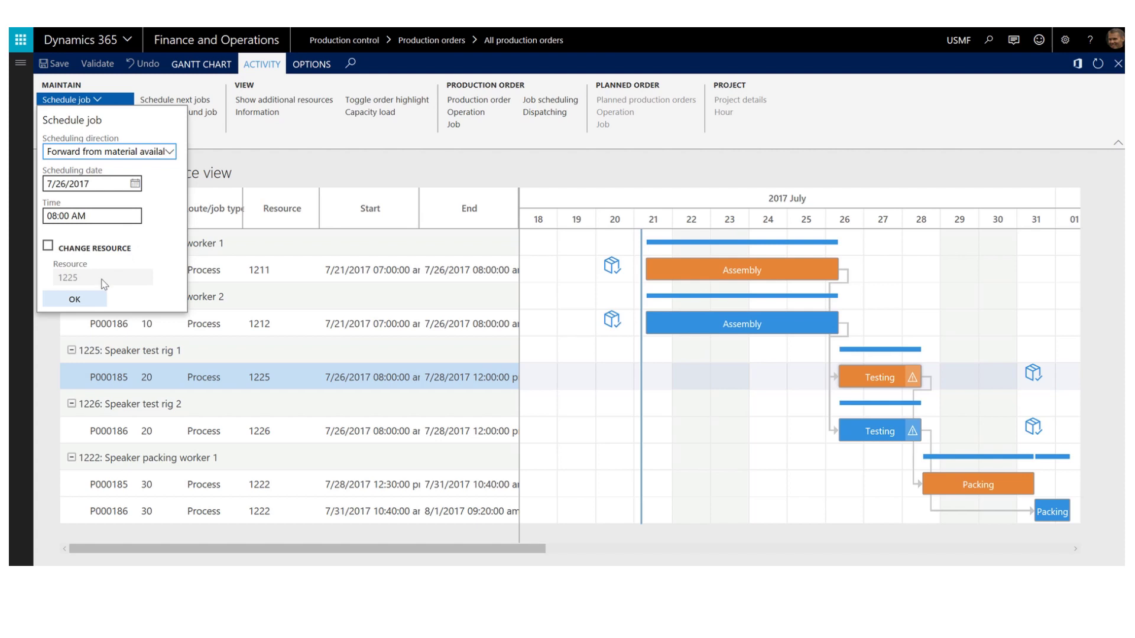
left_click(89, 302)
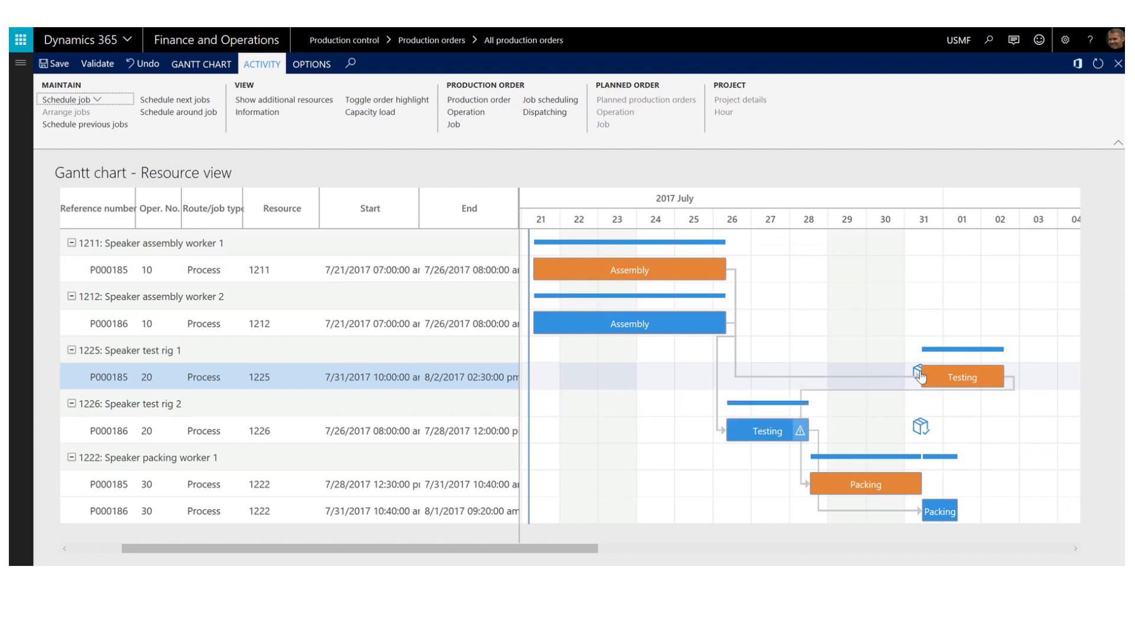
mouse_move(924, 382)
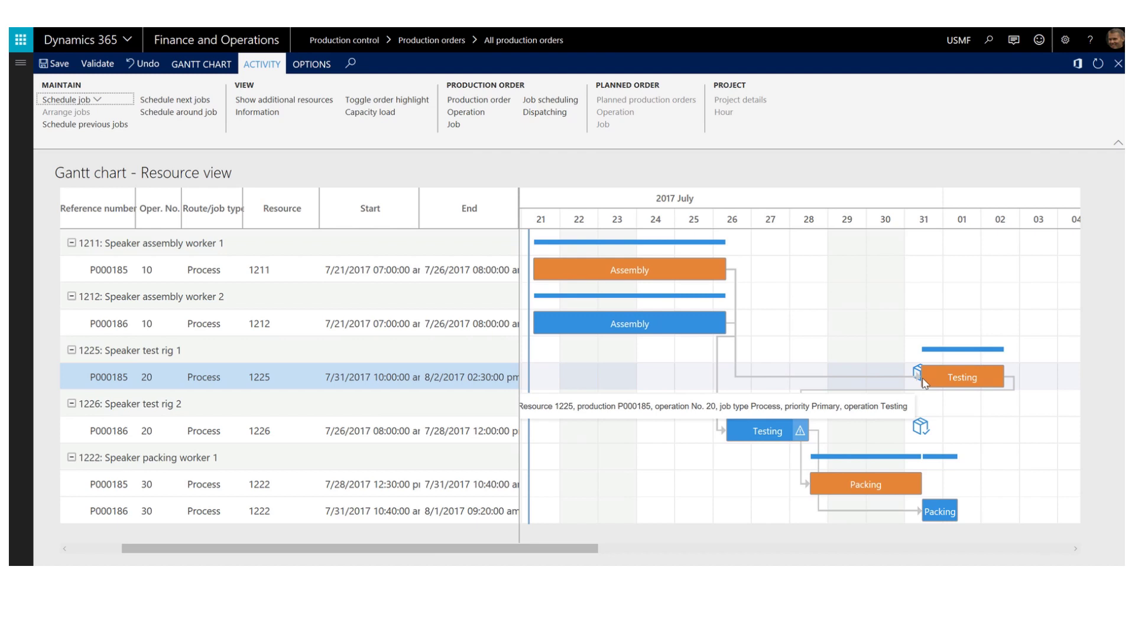
left_click(146, 63)
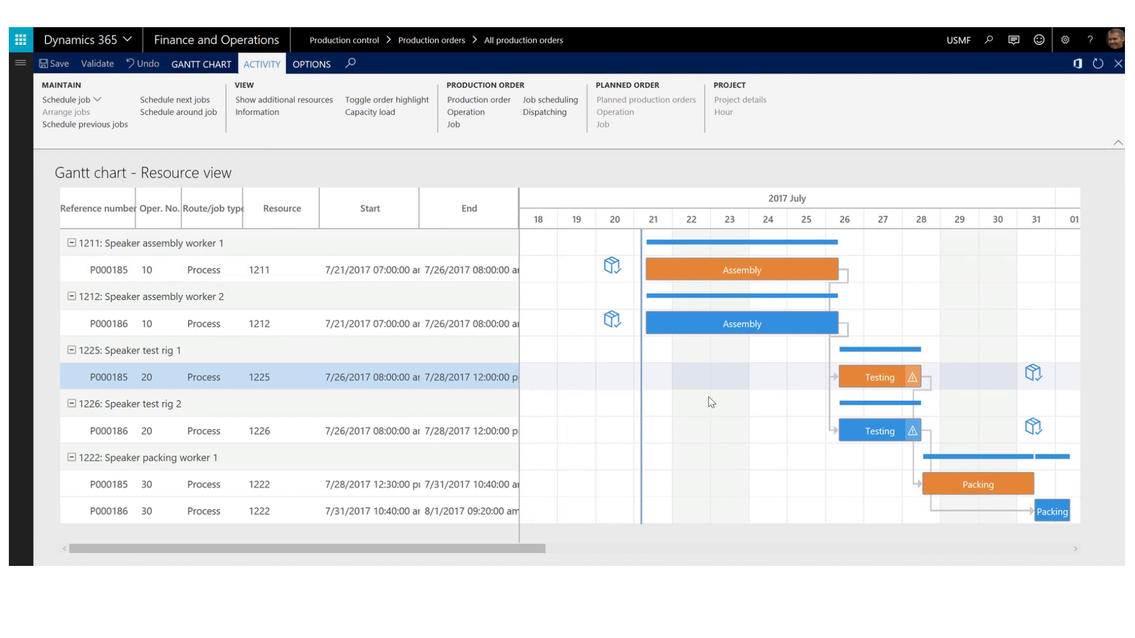
Schedule the Testing job on resource 1225 from its material availability and reschedule the order's next jobs to follow it.
right_click(860, 384)
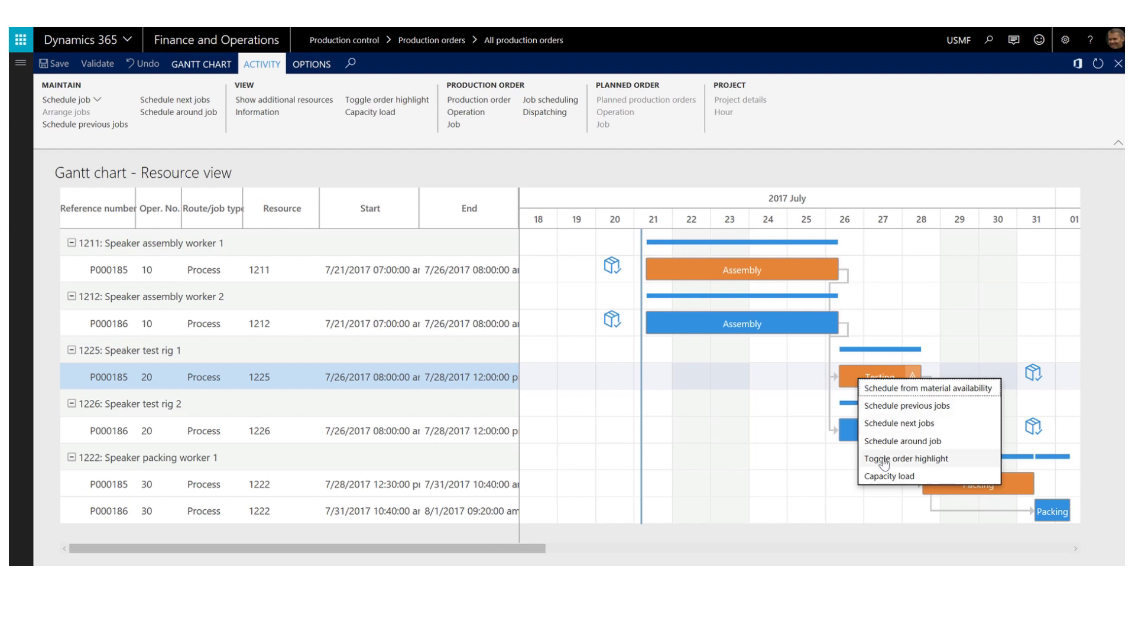
left_click(880, 389)
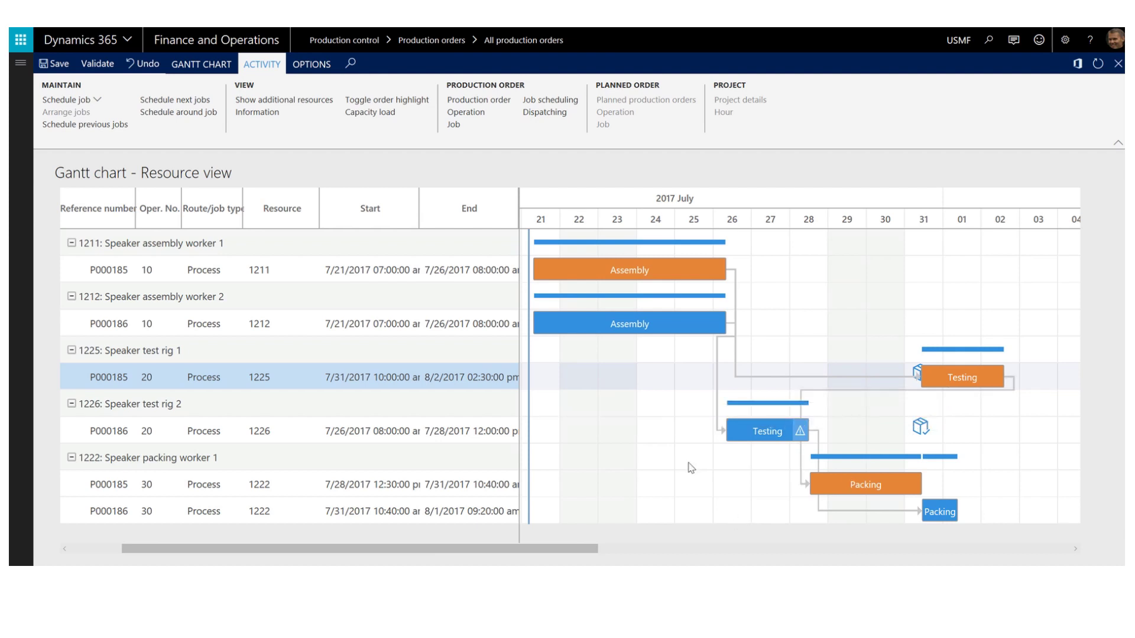
right_click(969, 378)
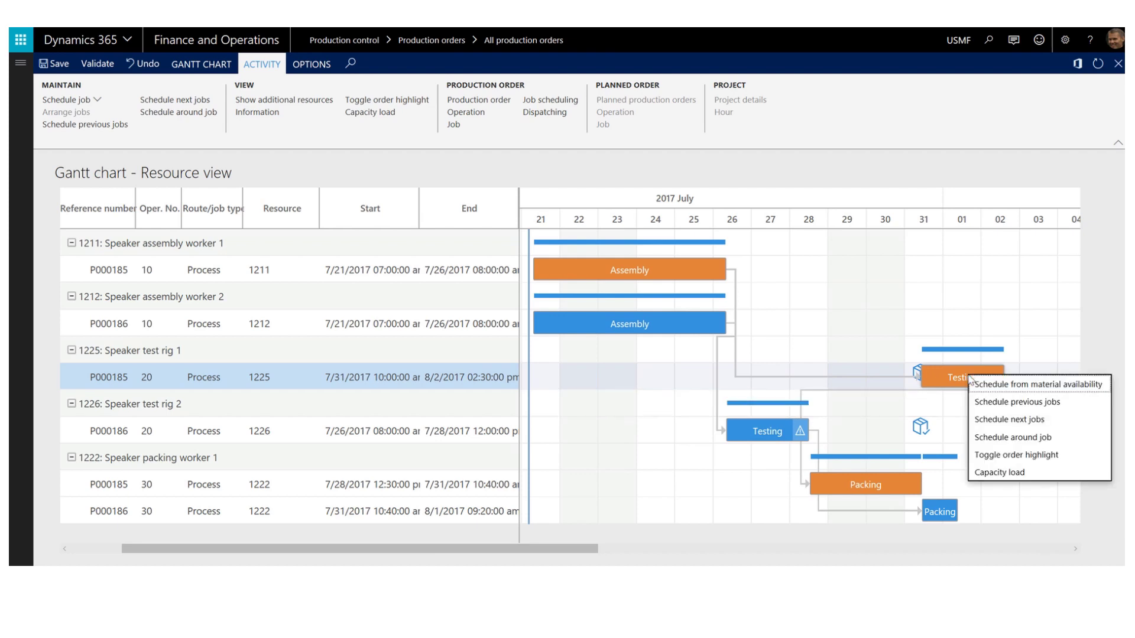
left_click(1007, 420)
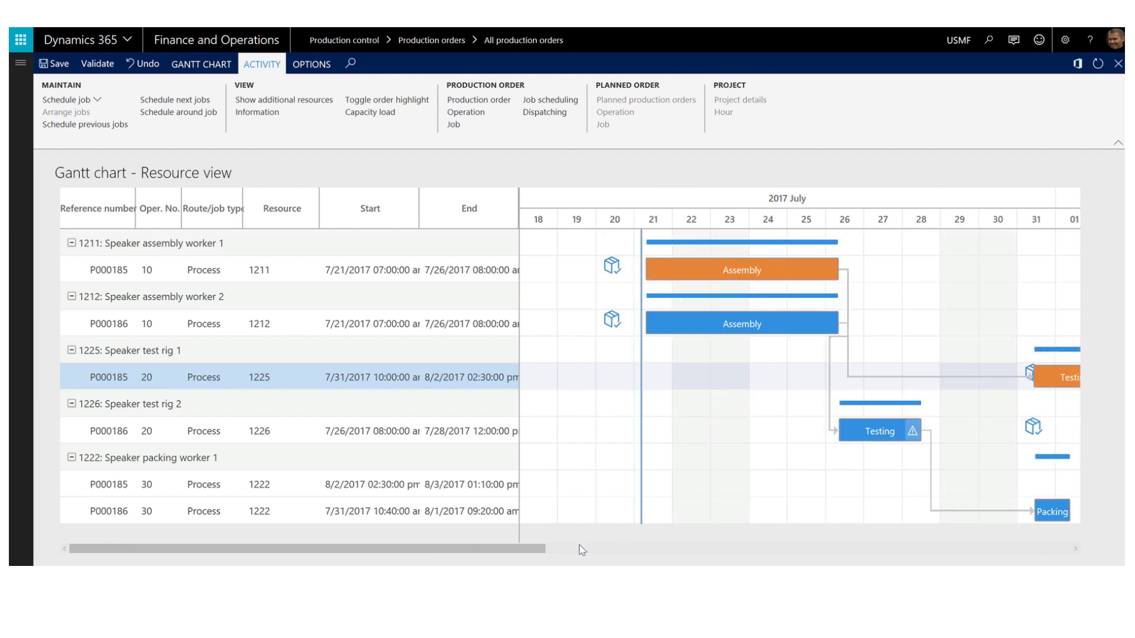
Schedule the previous jobs of the order up to the rescheduled Testing job on resource 1225.
left_click_drag(537, 548, 701, 562)
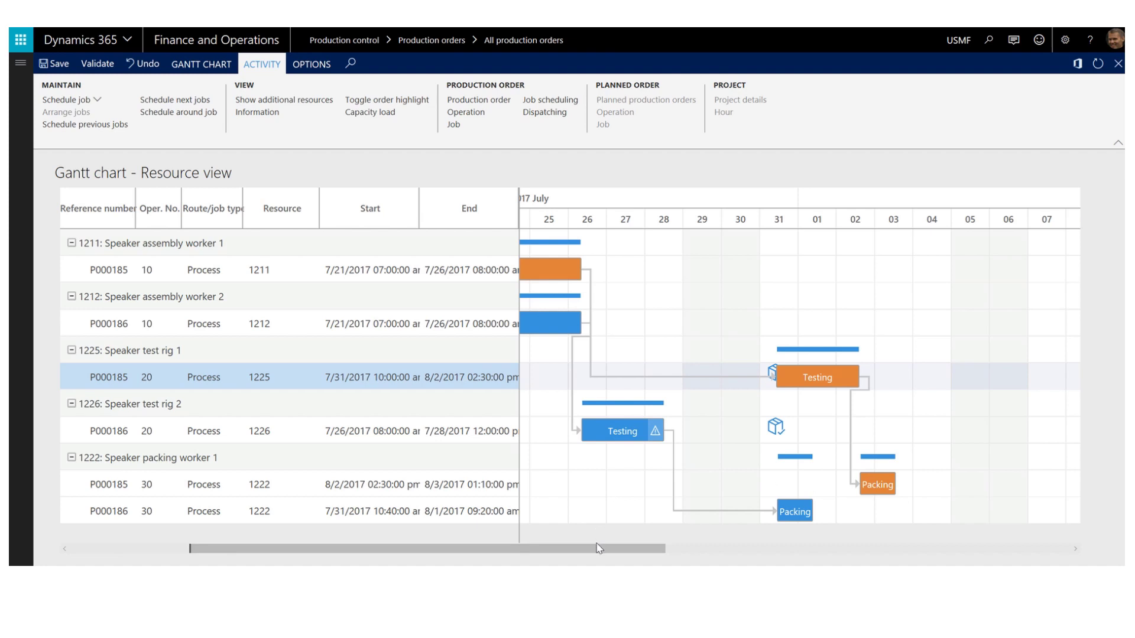
left_click_drag(595, 553, 549, 555)
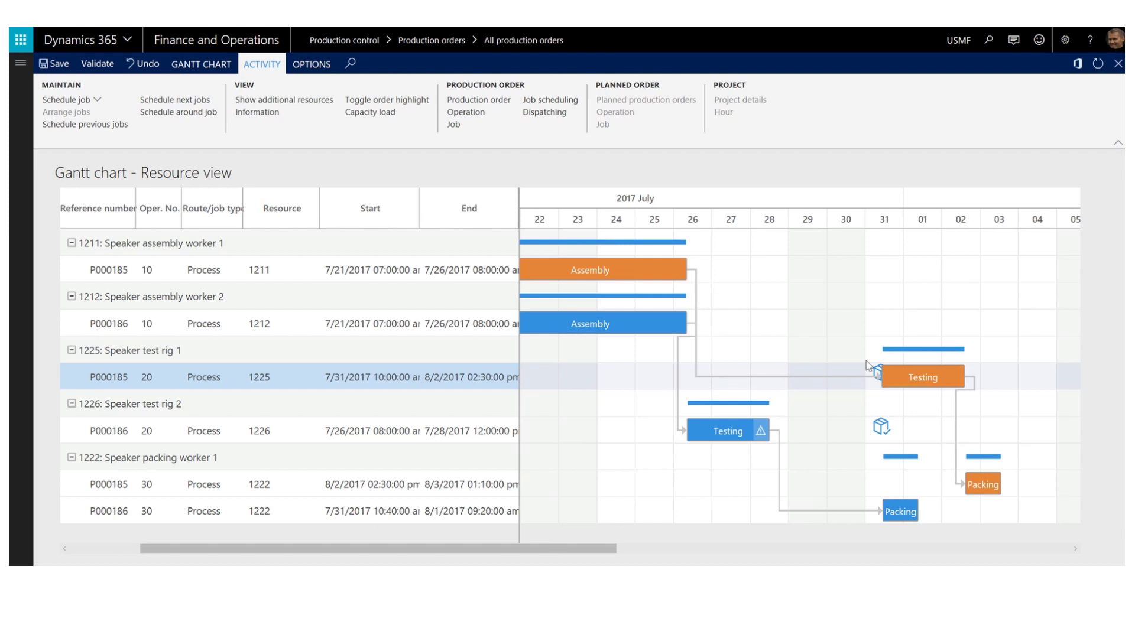
right_click(918, 377)
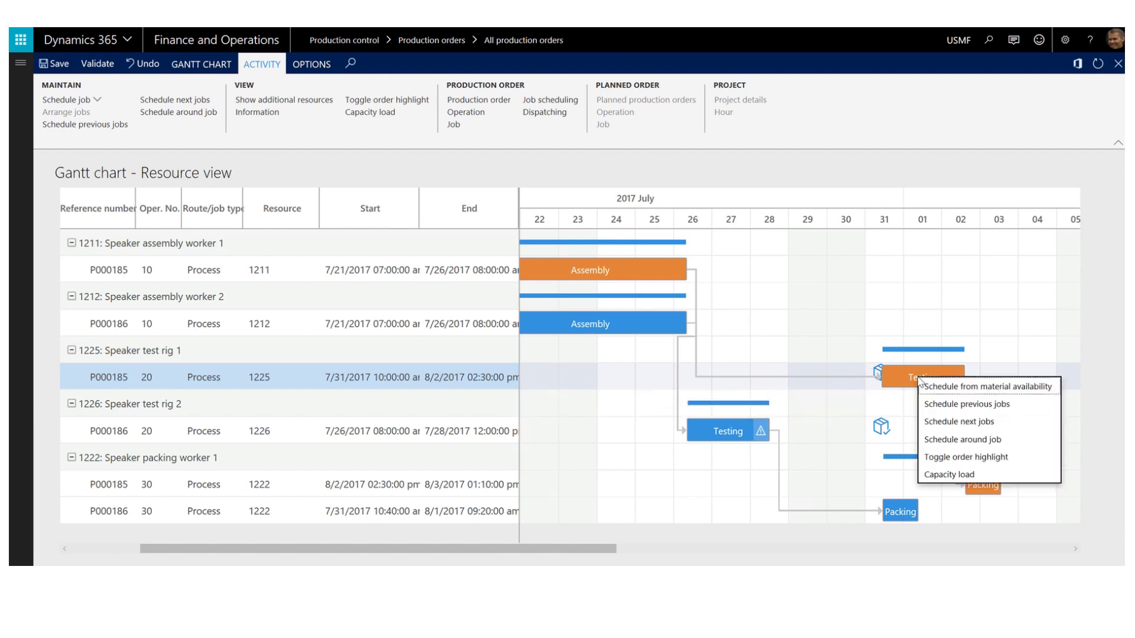
left_click(940, 405)
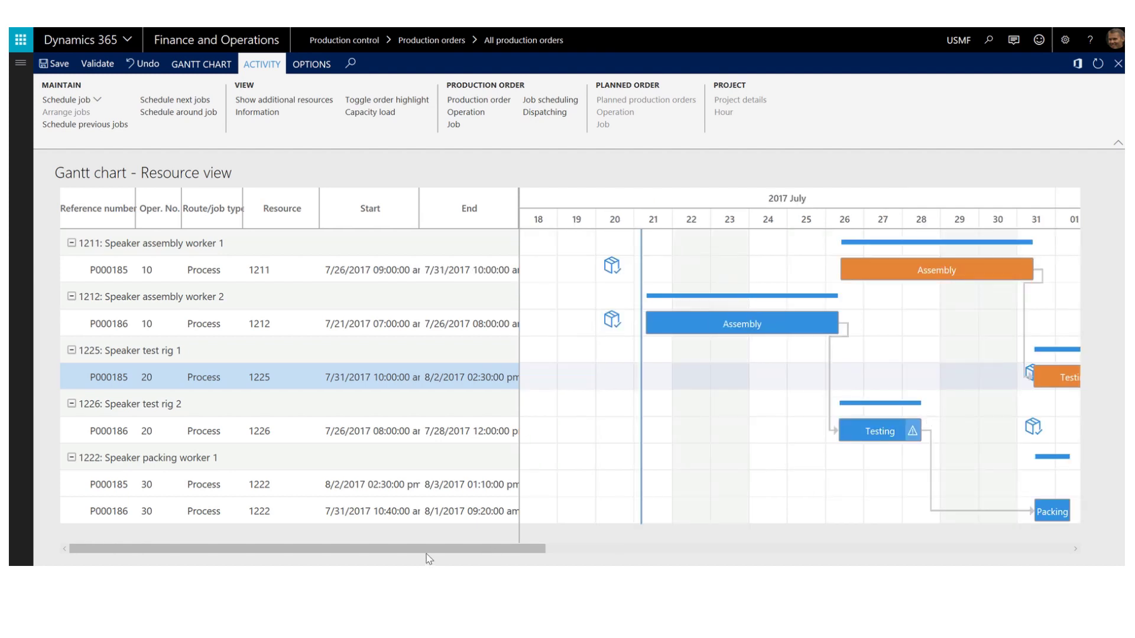
Schedule the Testing job on resource 1226 from its material availability and reschedule the order's other jobs around it.
left_click_drag(435, 554, 542, 553)
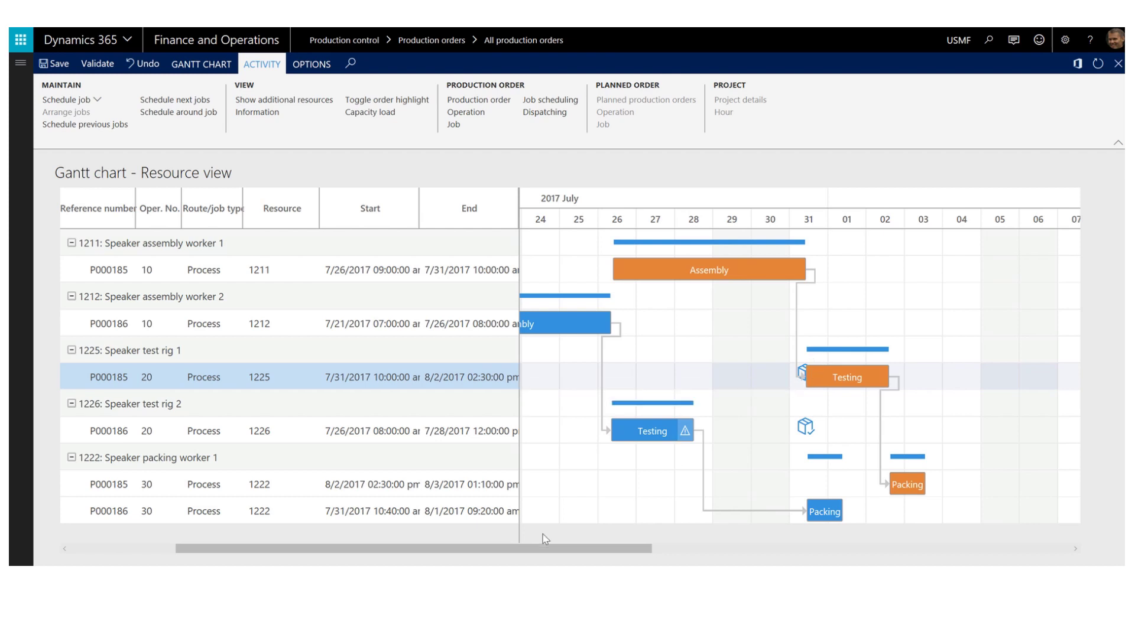
left_click_drag(543, 553, 491, 541)
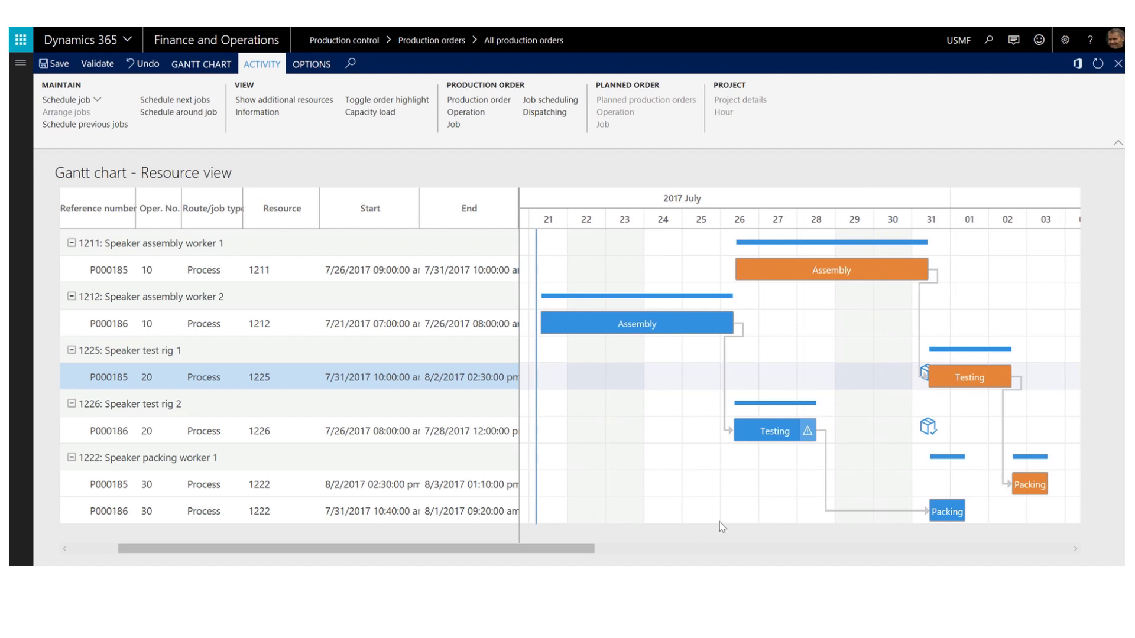
left_click(777, 428)
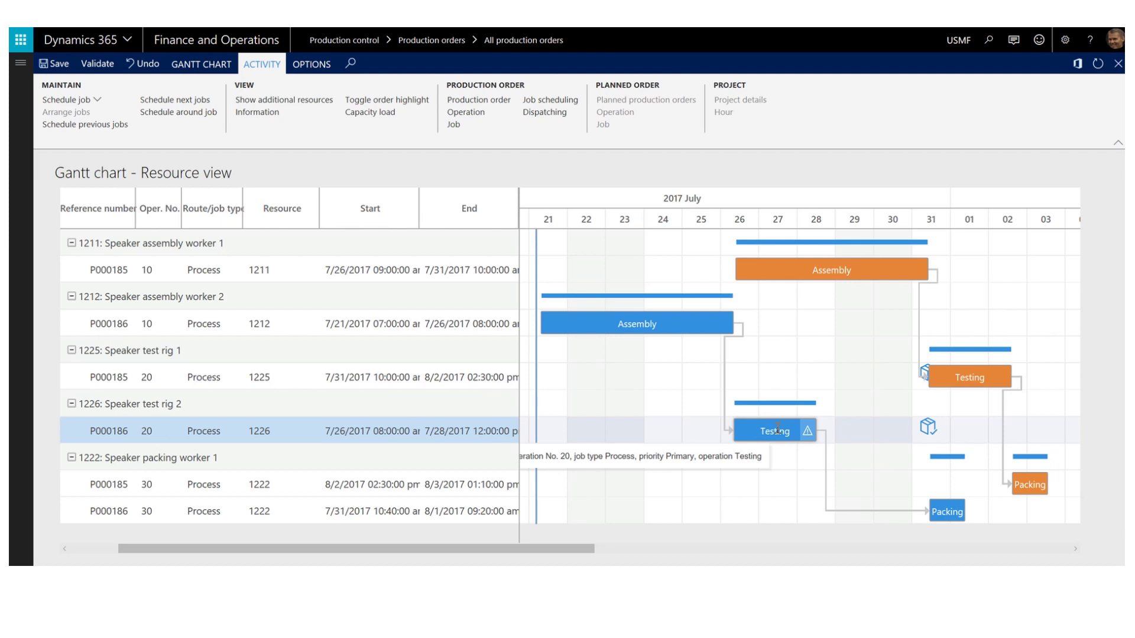
right_click(778, 430)
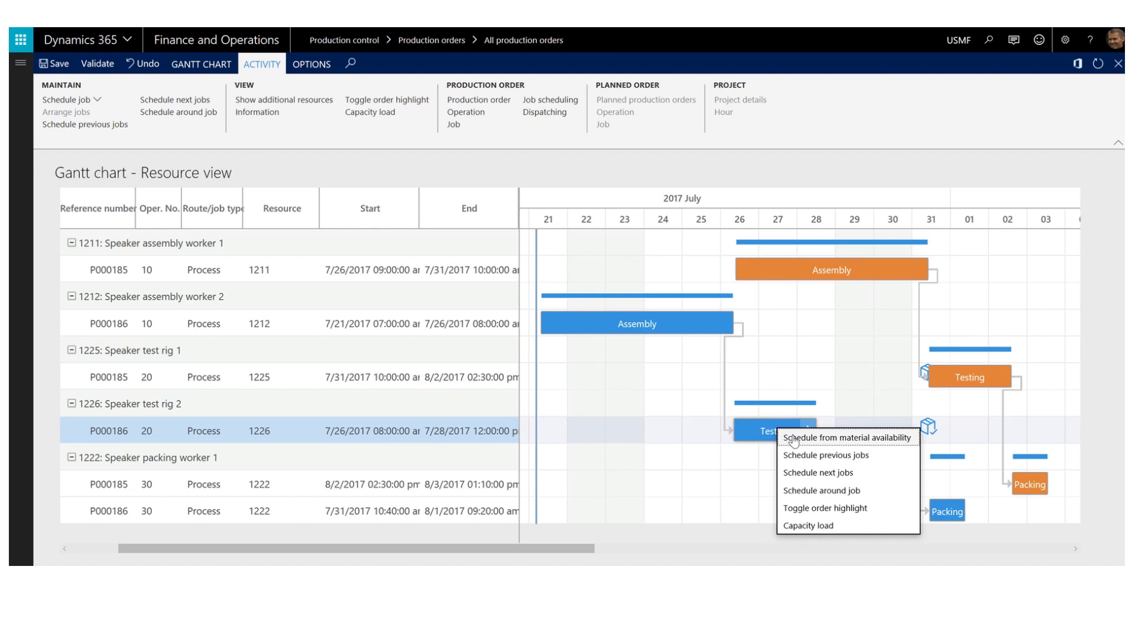
left_click(792, 438)
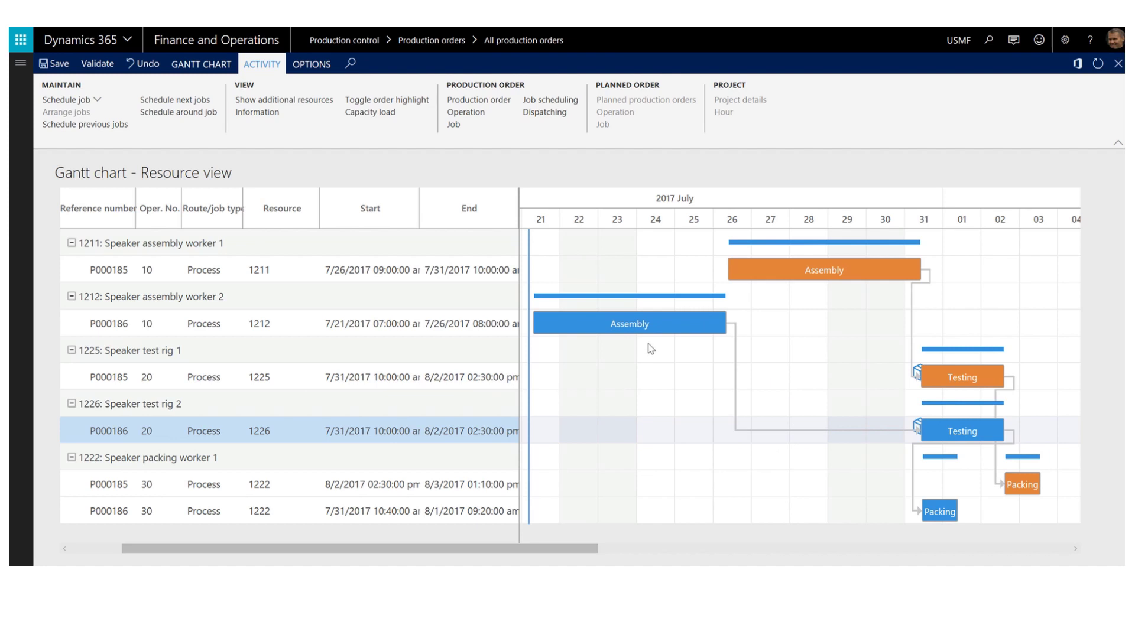
right_click(949, 439)
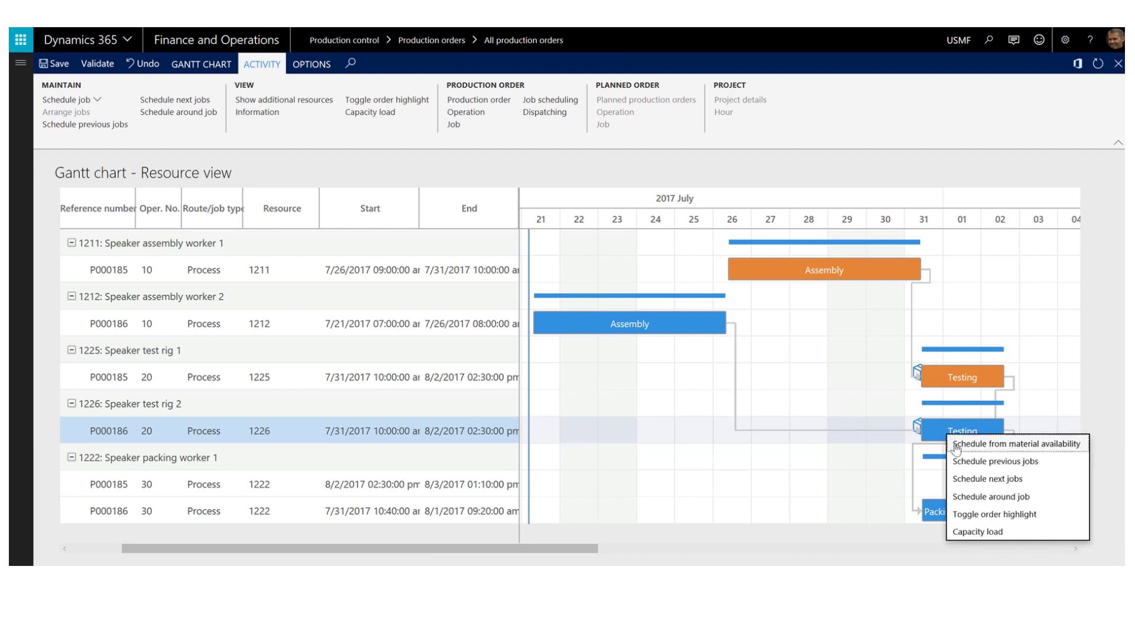
left_click(990, 498)
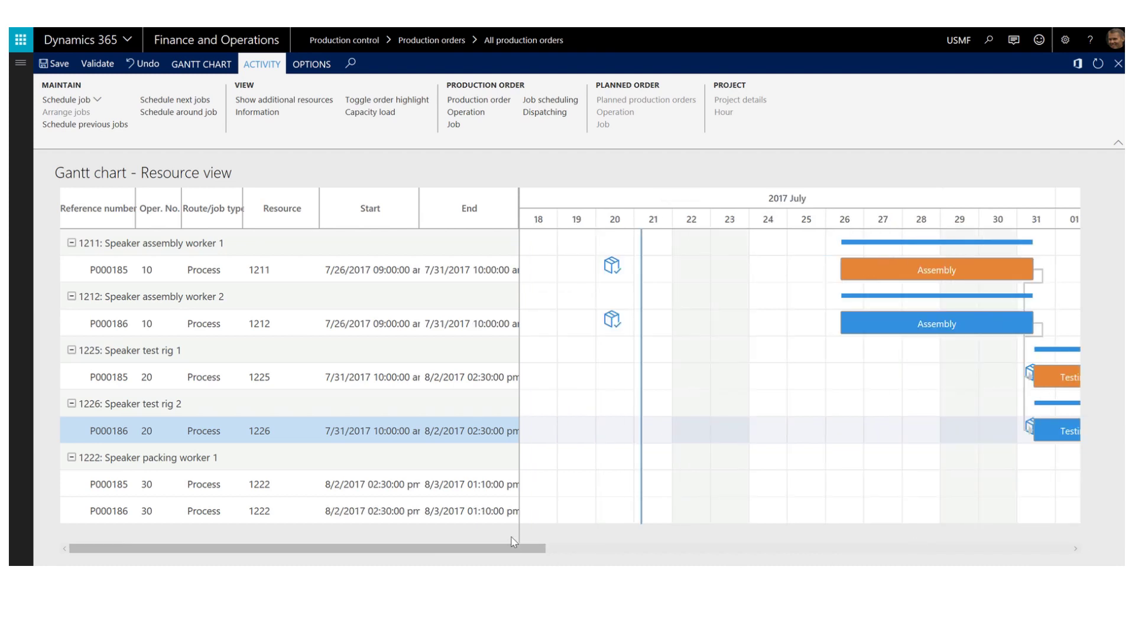
Arrange the two overlapping Packing jobs on resource 1222 so they run one after the other.
left_click_drag(515, 547, 630, 548)
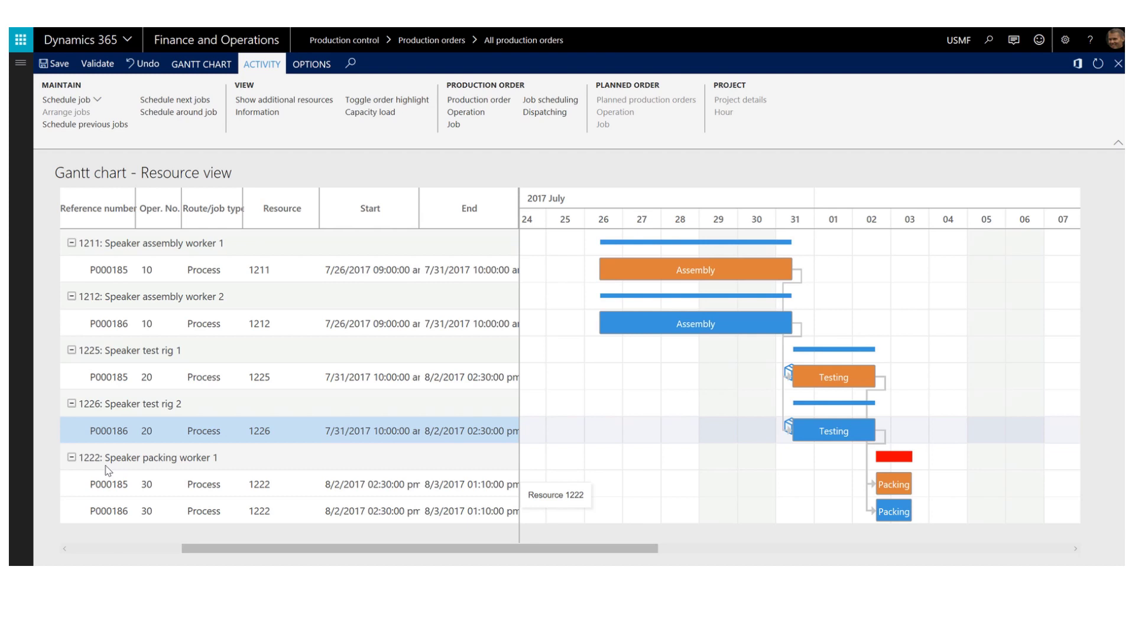
left_click(226, 488)
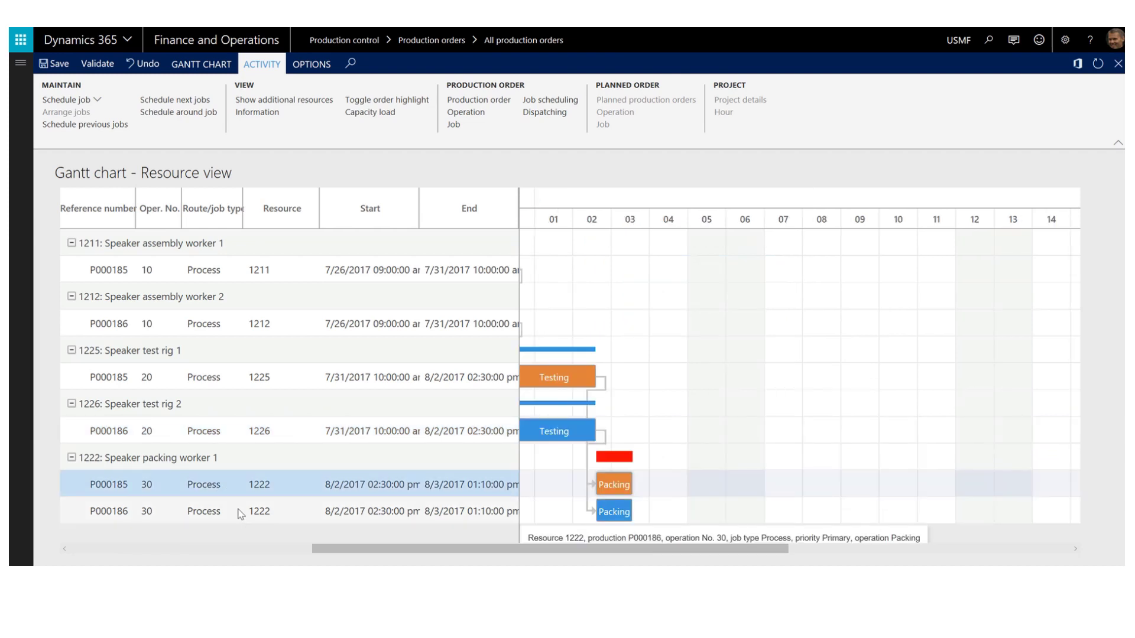
left_click(241, 512, "ctrl")
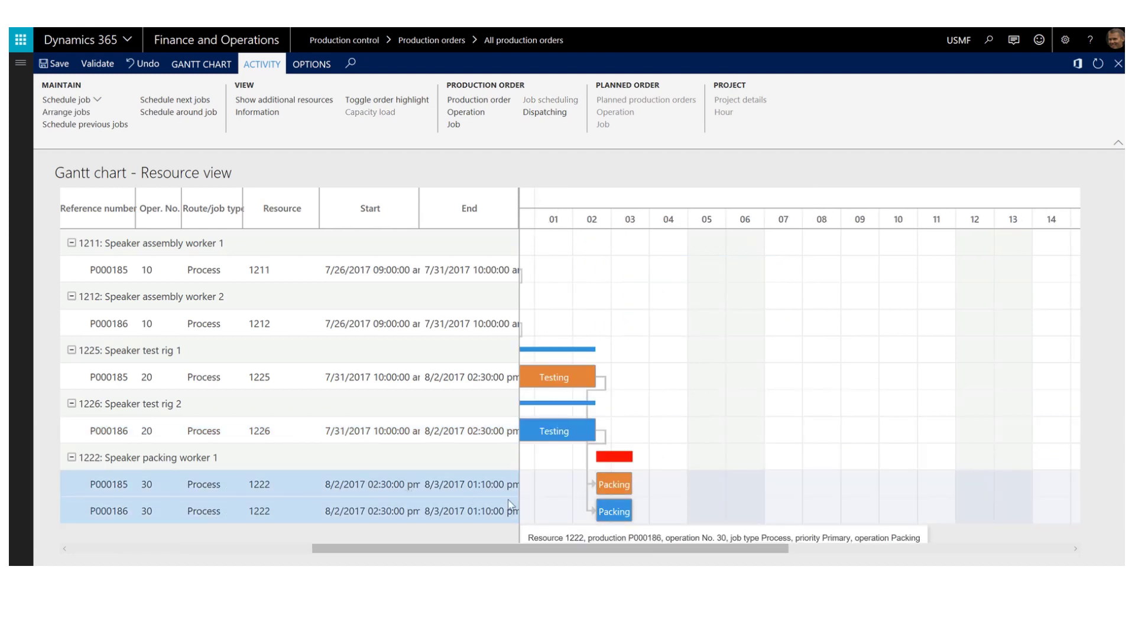
right_click(617, 488)
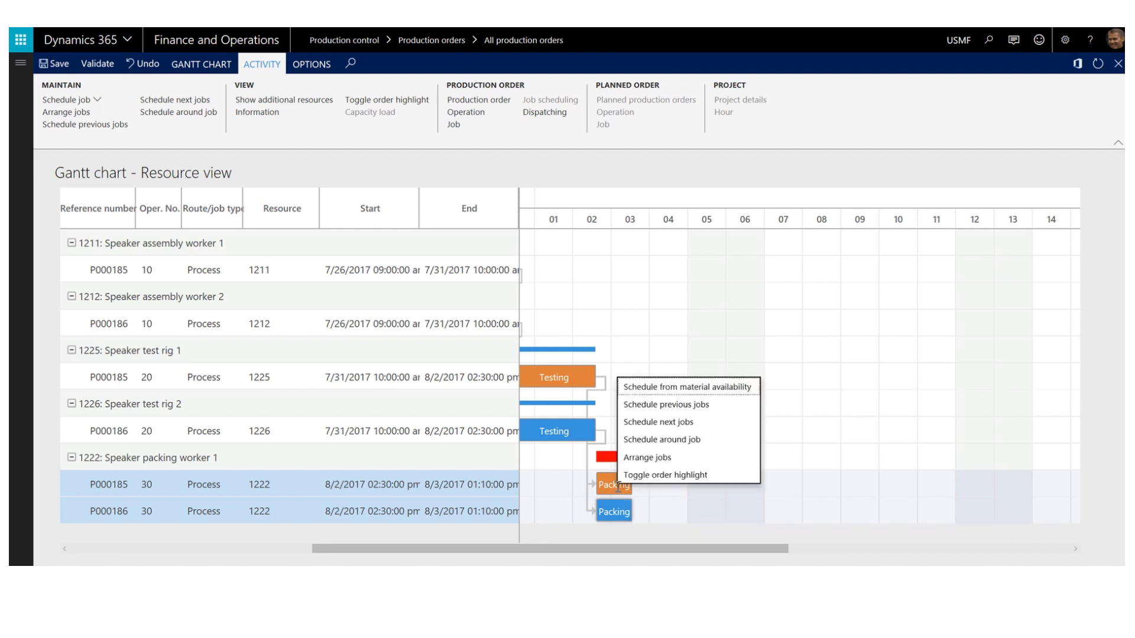
left_click(646, 458)
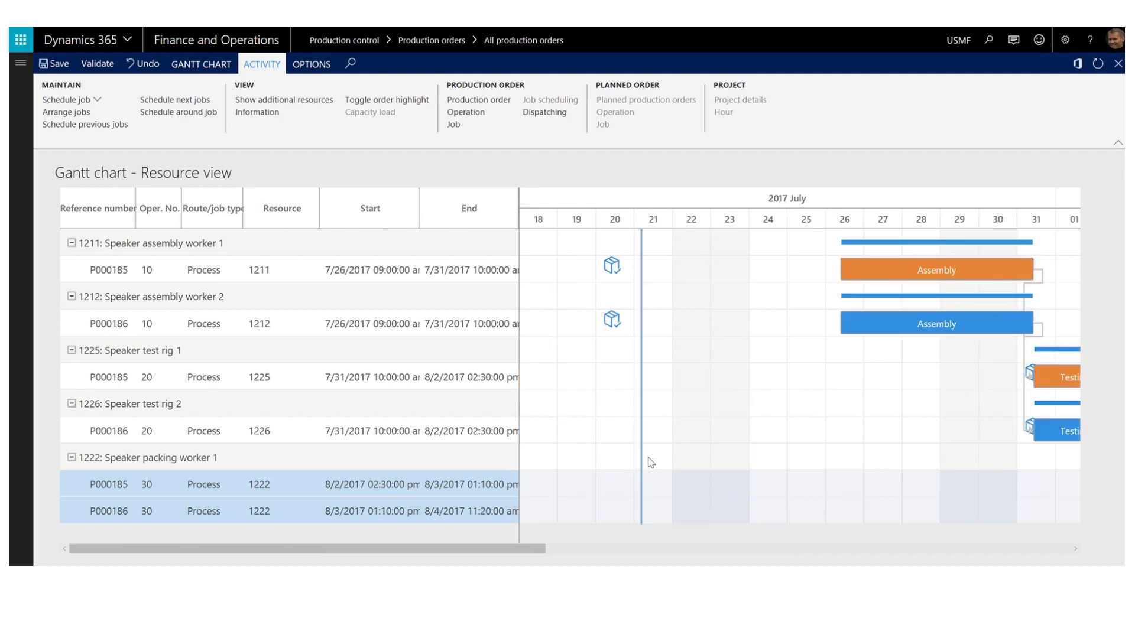
left_click_drag(527, 557, 652, 558)
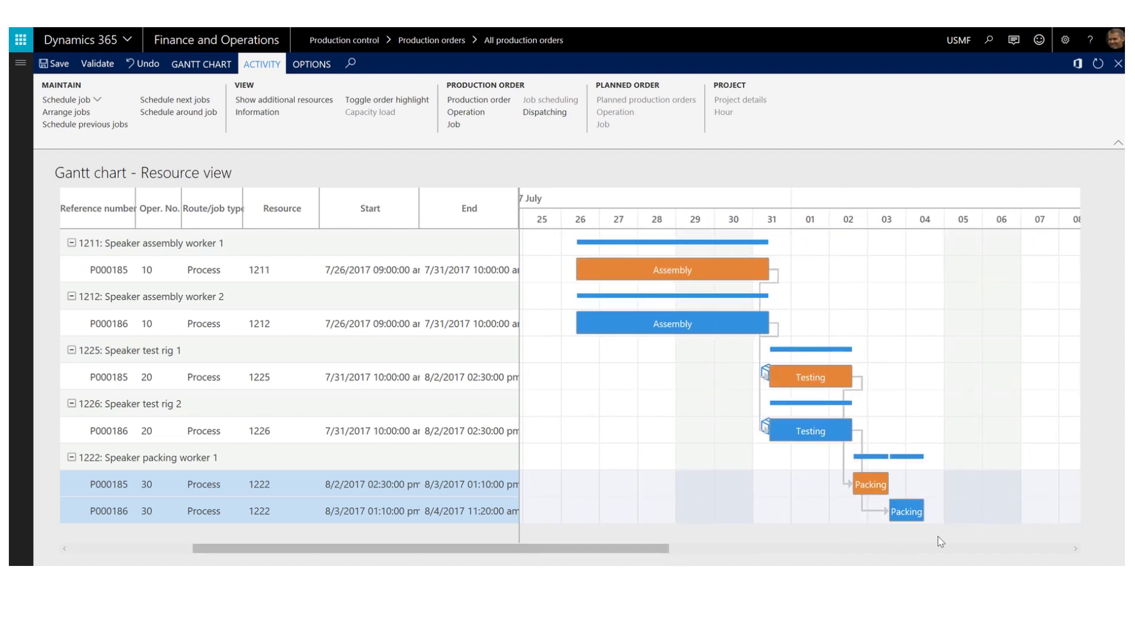
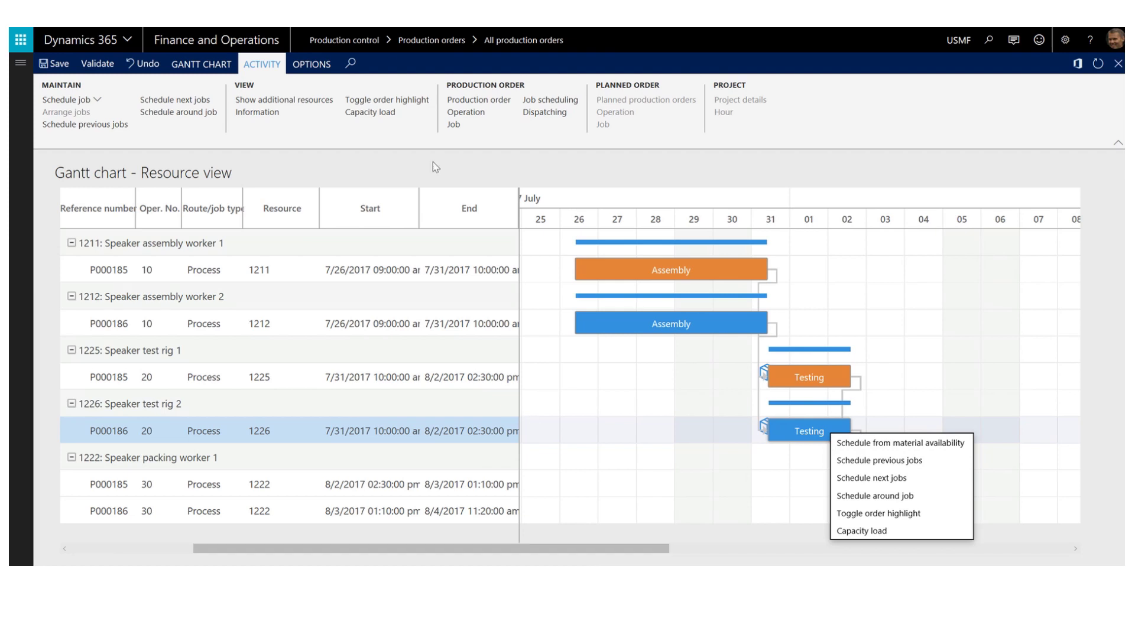
Try reassigning the Assembly job of order P000185 from resource 1211 to resource 1212, and undo the move.
mouse_move(679, 30)
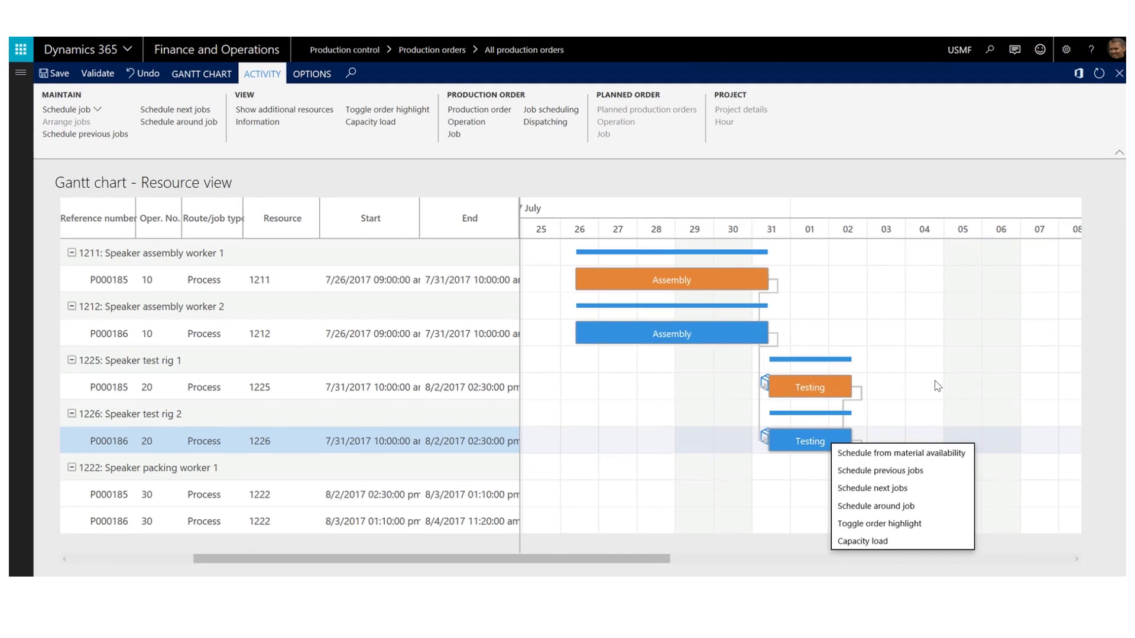
left_click(869, 373)
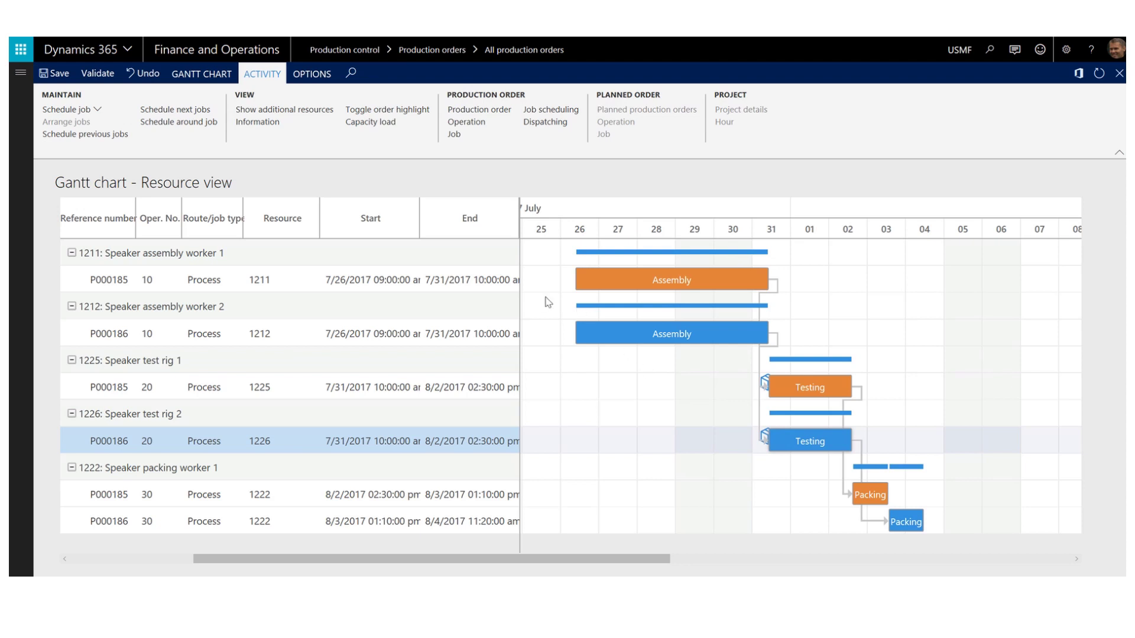
left_click(485, 282)
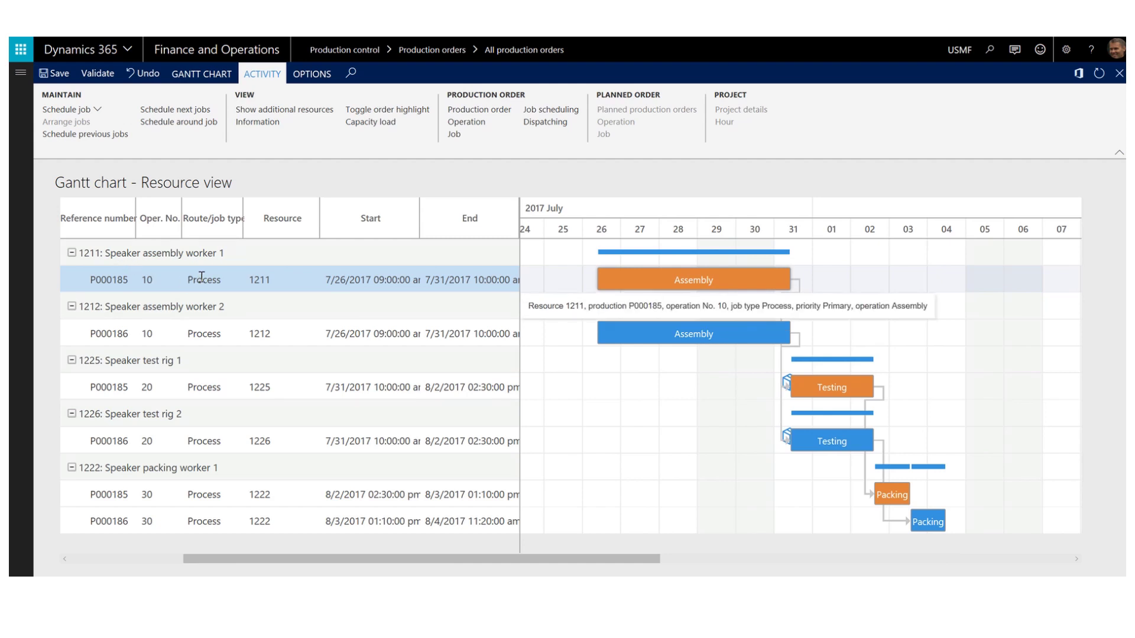
left_click_drag(225, 282, 225, 331)
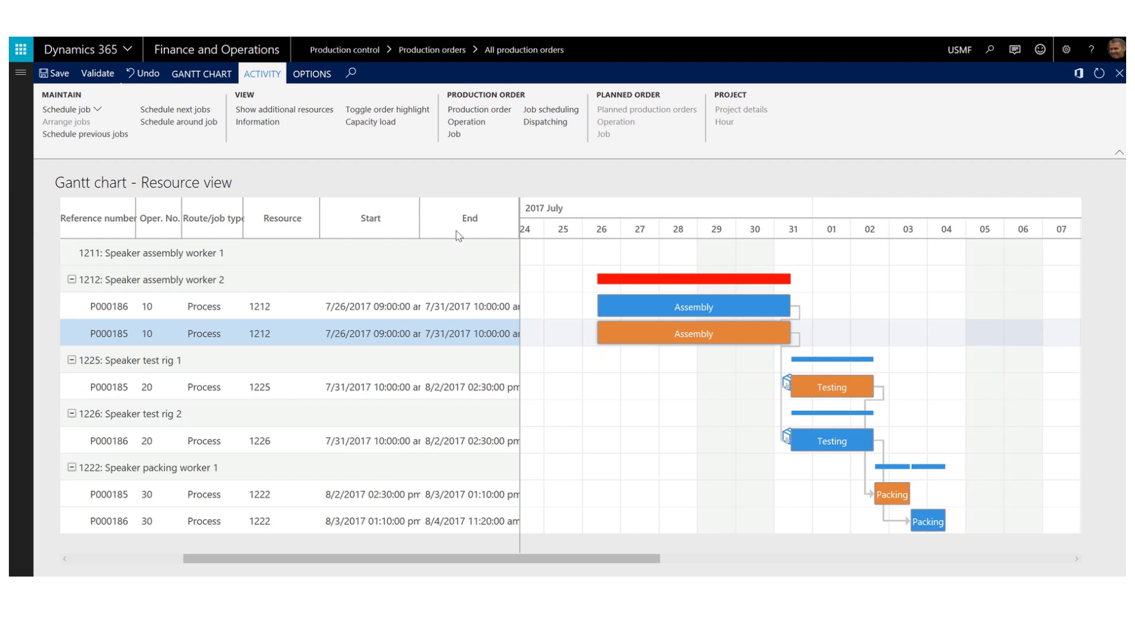
left_click(143, 75)
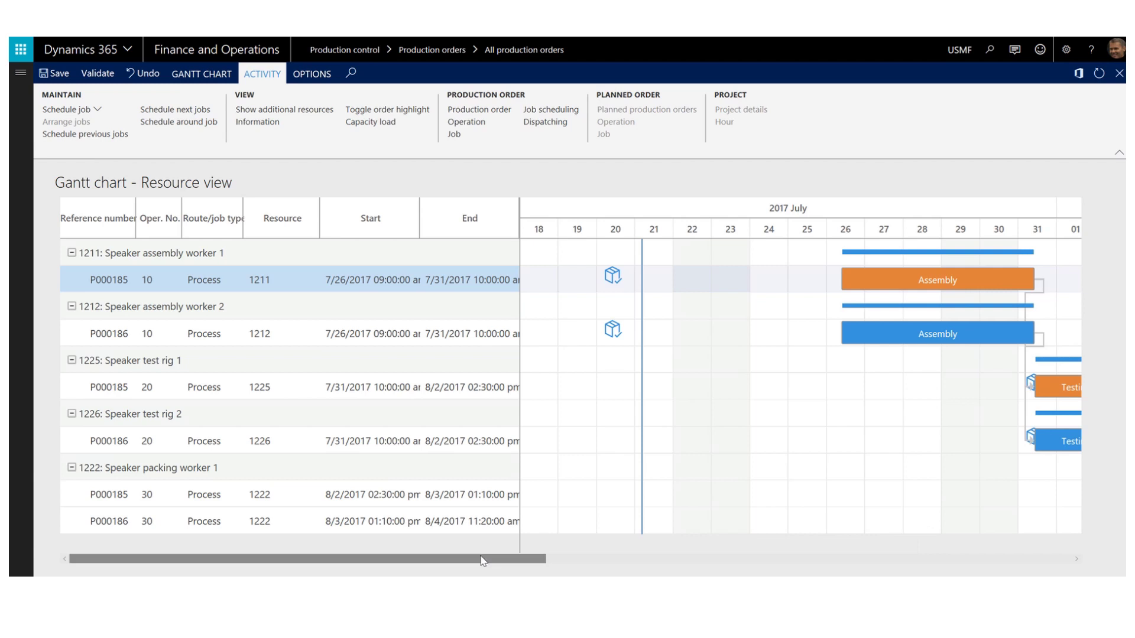
Show the additional applicable resource 1214 (Speaker assembly worker 1) in the Gantt chart.
left_click_drag(488, 561, 615, 560)
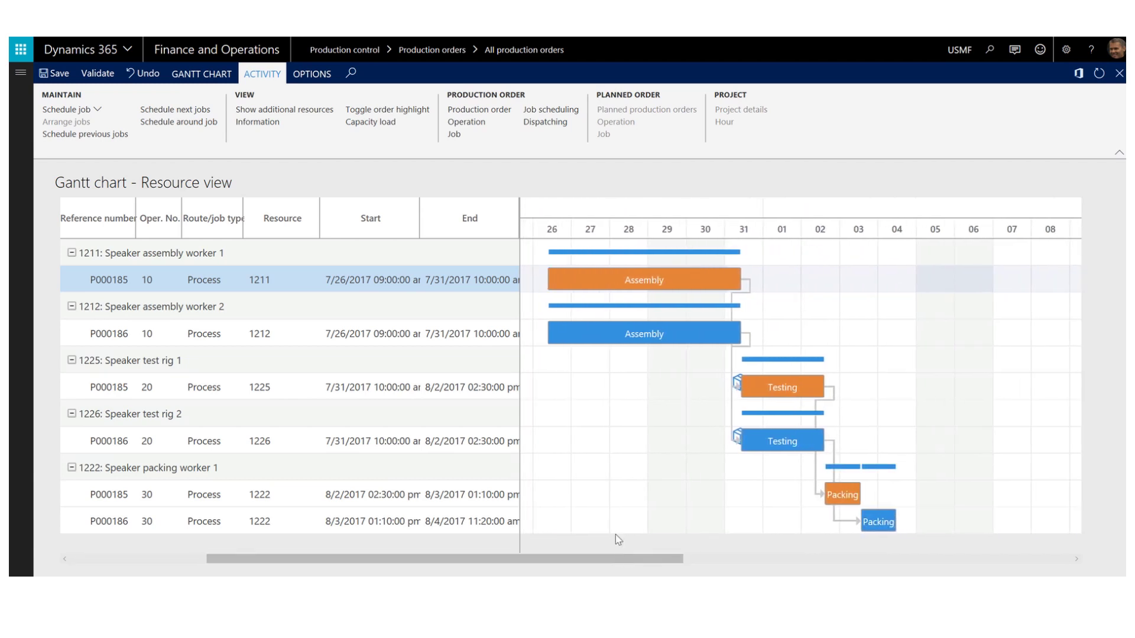
left_click(298, 113)
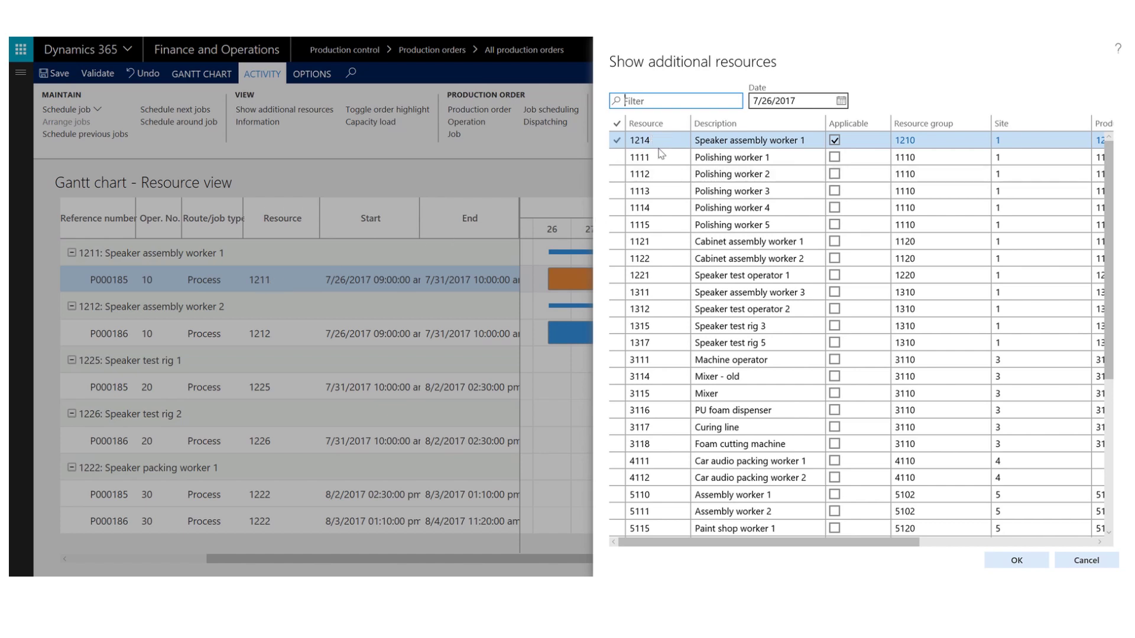
left_click(618, 141)
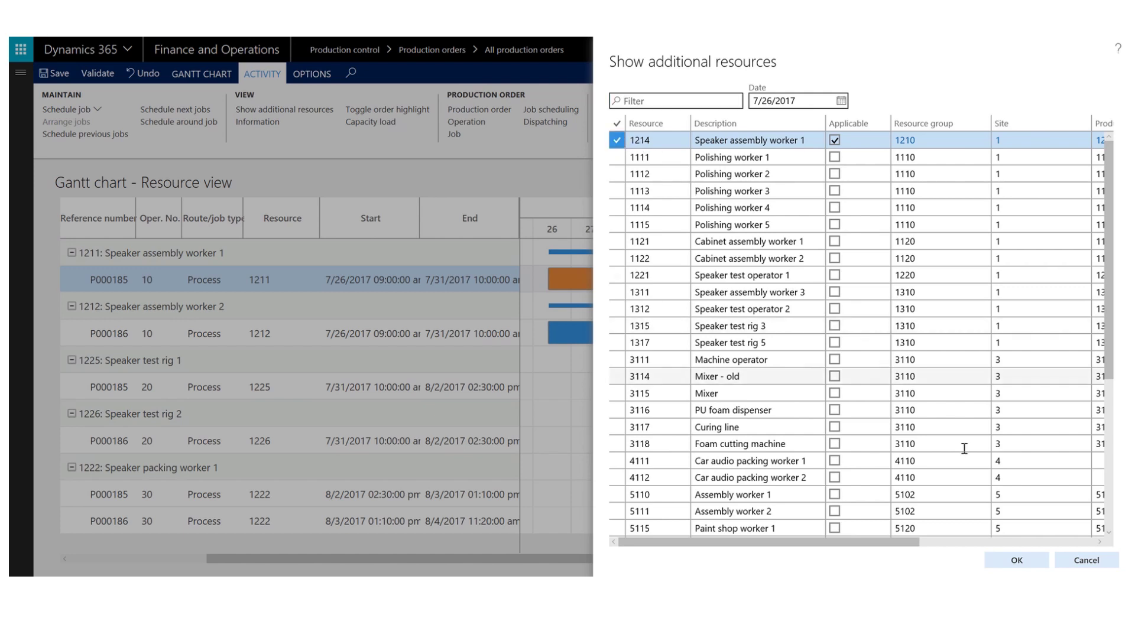
left_click(1016, 561)
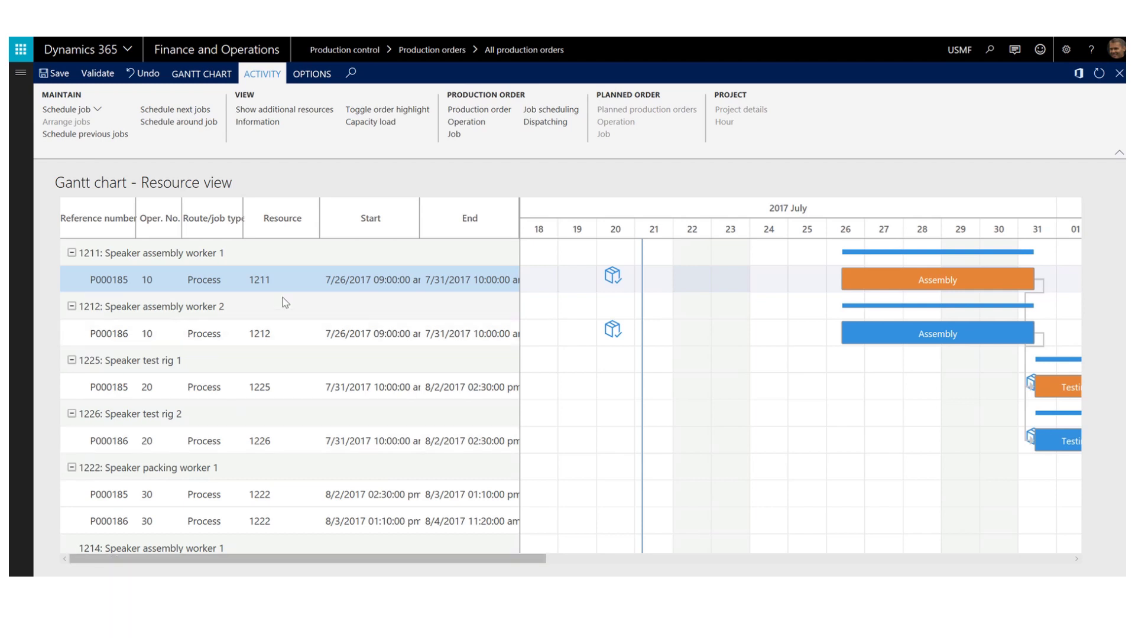
Reassign the Assembly job of order P000185 from resource 1211 to resource 1214.
scroll(299, 284, "right", 3)
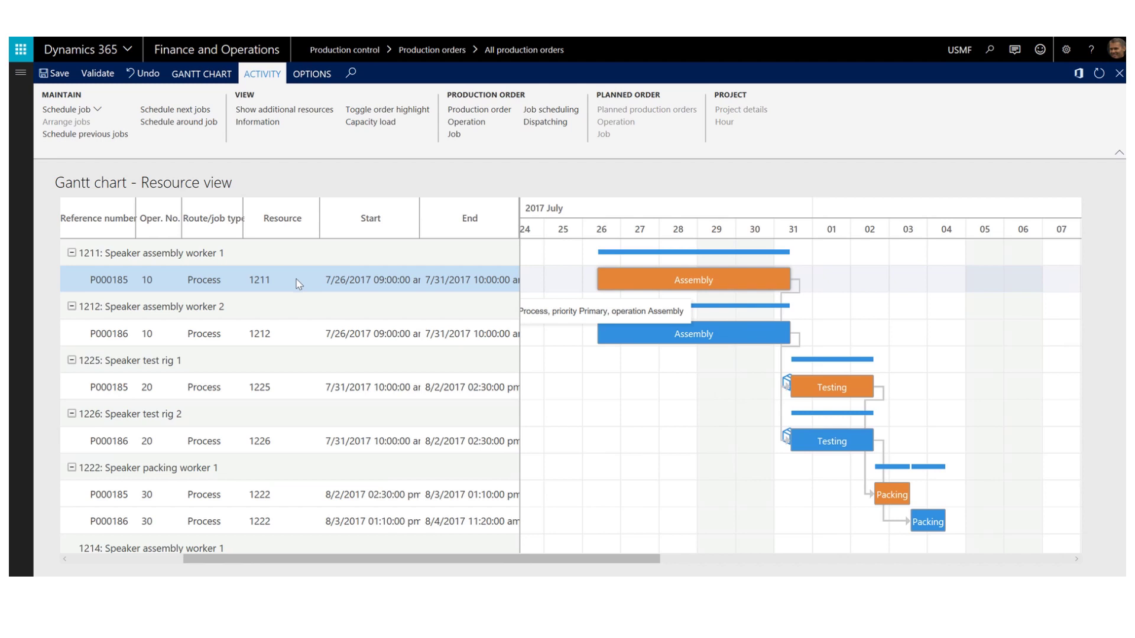
left_click_drag(298, 284, 331, 546)
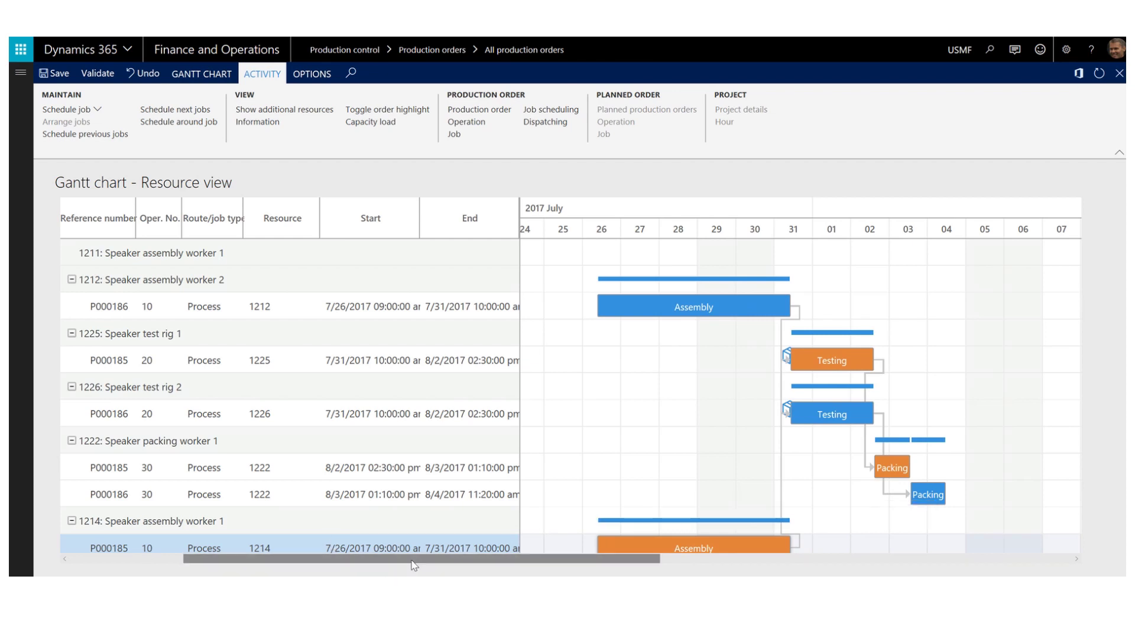
left_click_drag(413, 565, 434, 553)
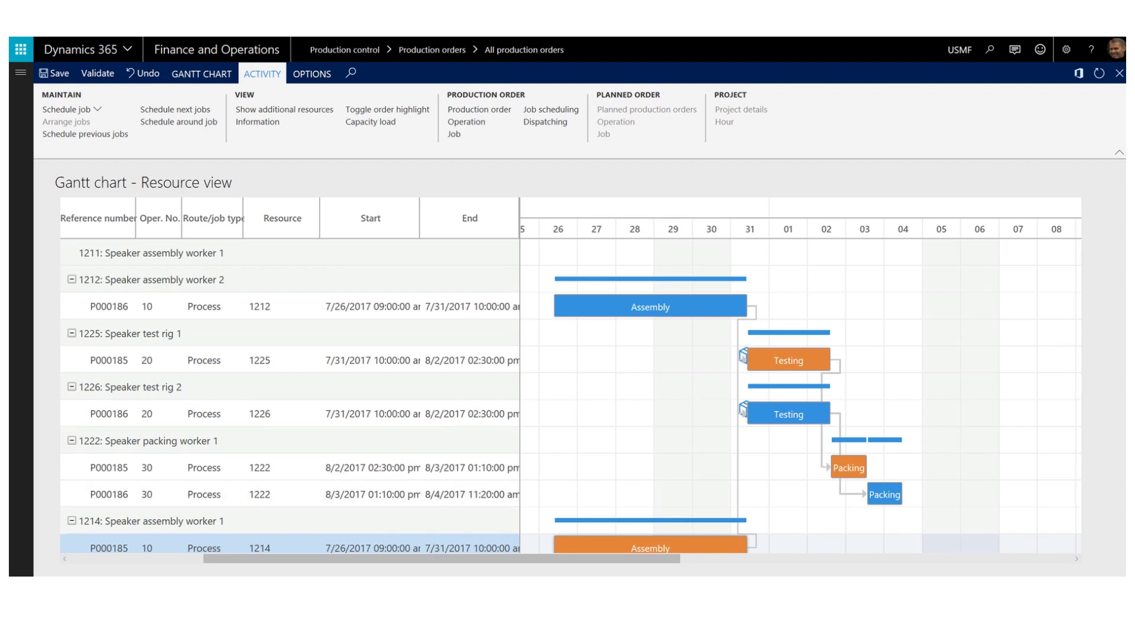
mouse_move(680, 40)
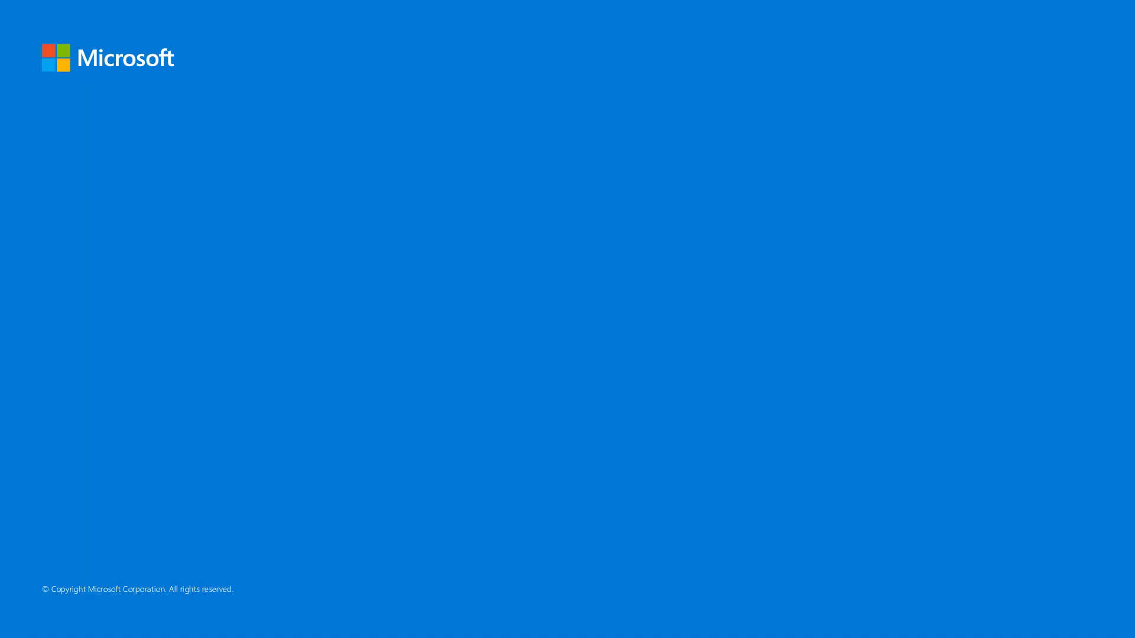